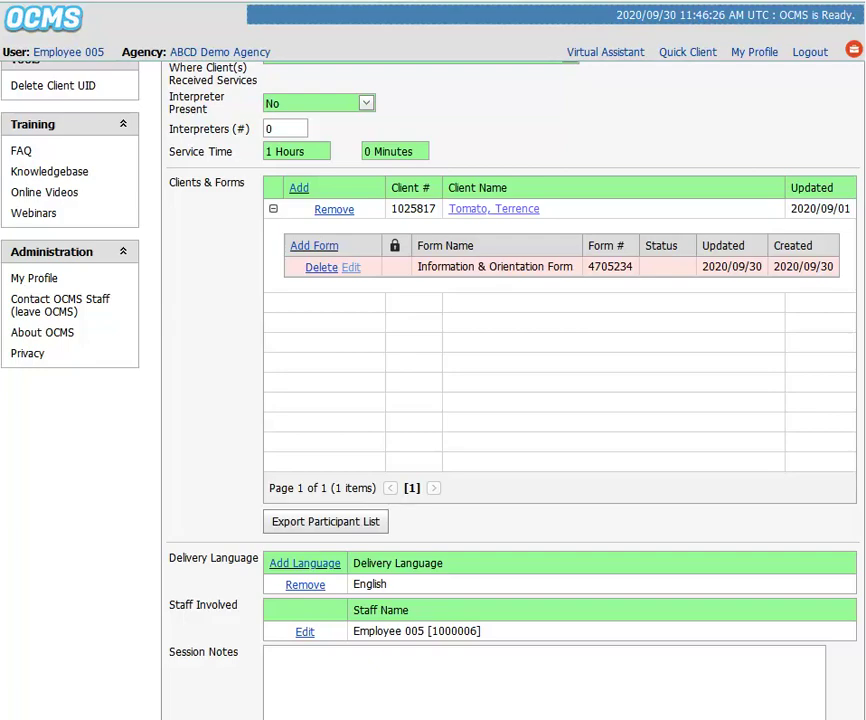
Delete the client's Information & Orientation Form and add a RAP Form in its place.
{"action": "left_click", "coordinate": [321, 267]}
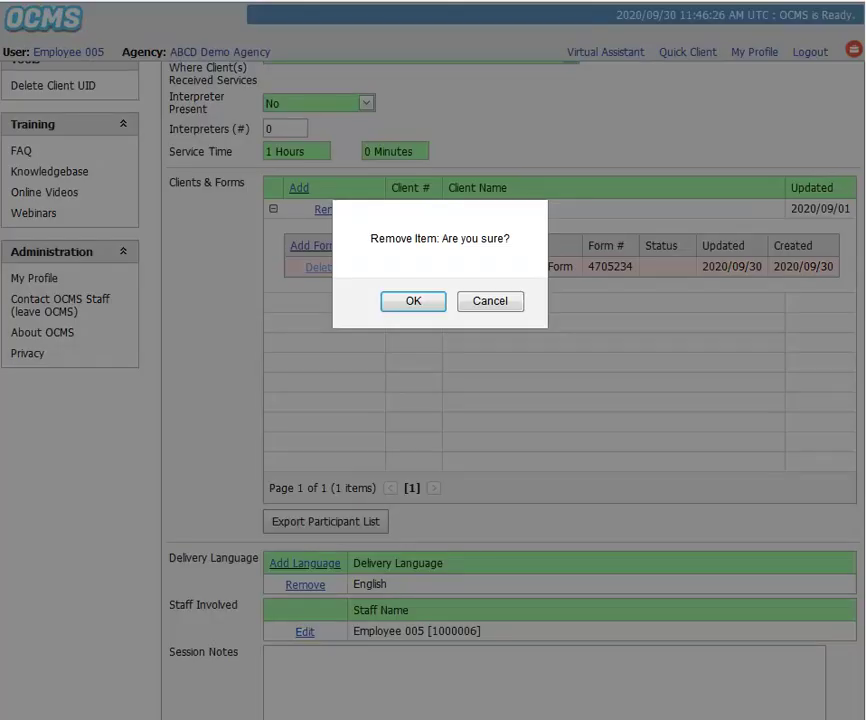
{"action": "left_click", "coordinate": [413, 301]}
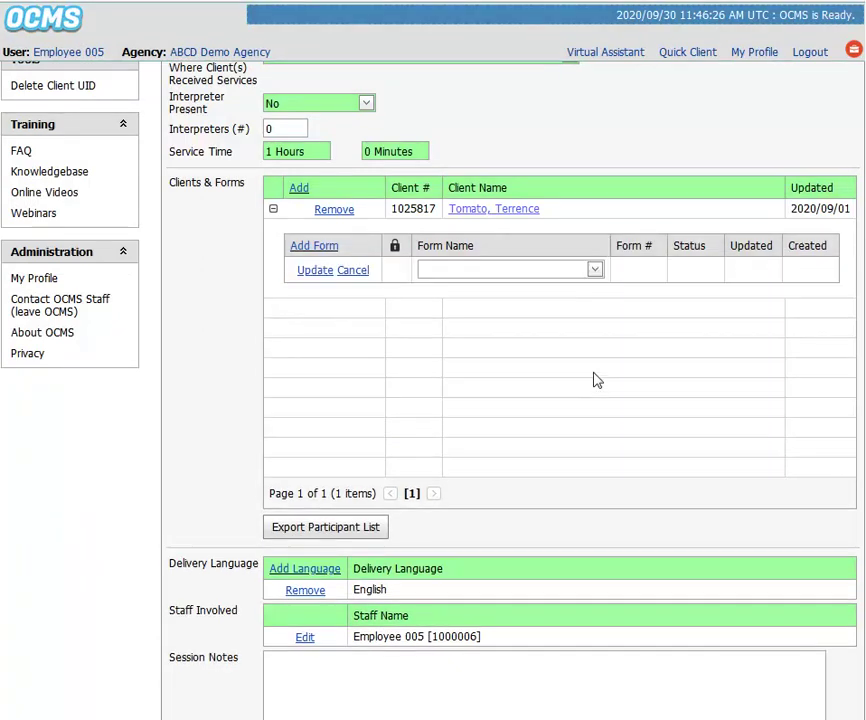
{"action": "left_click", "coordinate": [596, 270]}
{"action": "scroll", "coordinate": [499, 370], "scroll_direction": "down", "scroll_amount": 1}
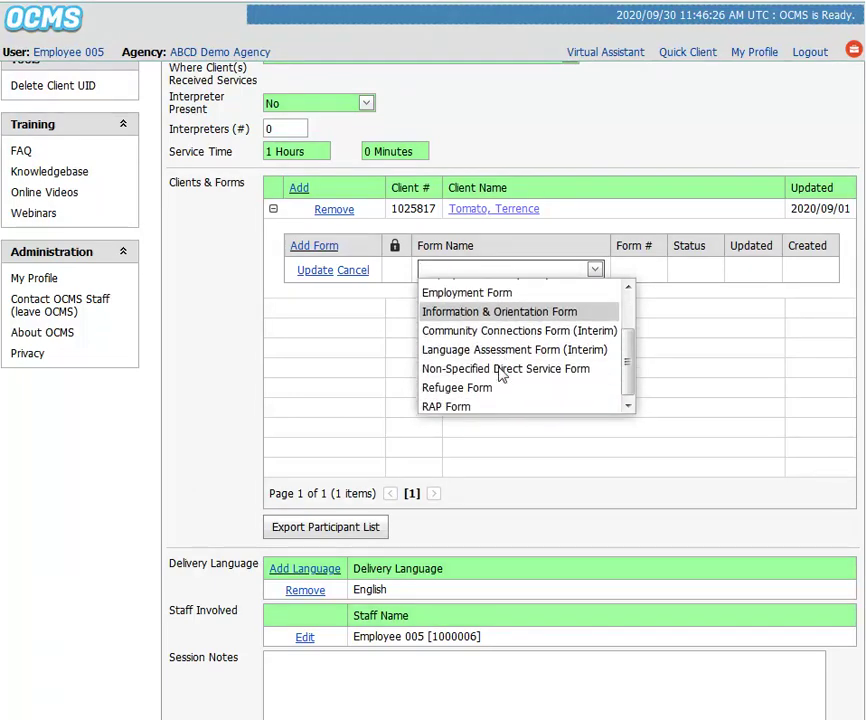
{"action": "left_click", "coordinate": [455, 406]}
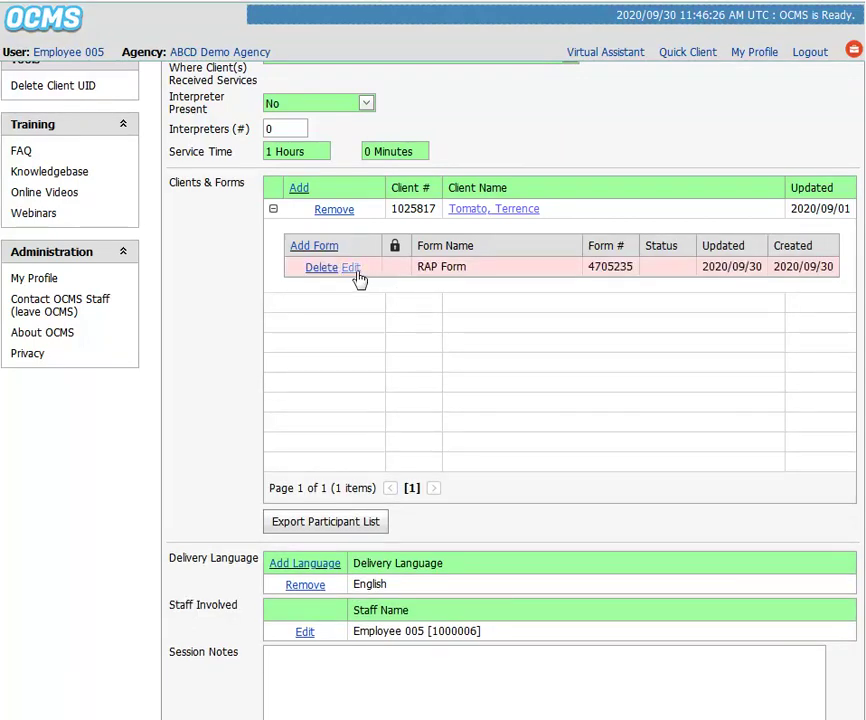
Open the RAP Form for editing, set Agency Program to Employment Team and select Settlement Program (iCARE) as the funder.
{"action": "left_click", "coordinate": [355, 270]}
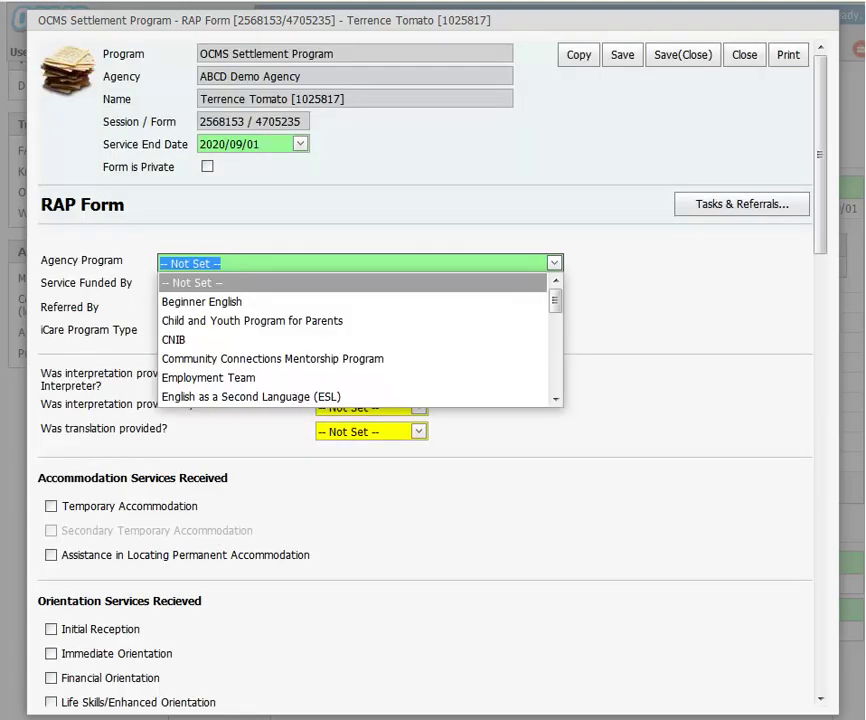
{"action": "left_click", "coordinate": [208, 378]}
{"action": "left_click", "coordinate": [298, 286]}
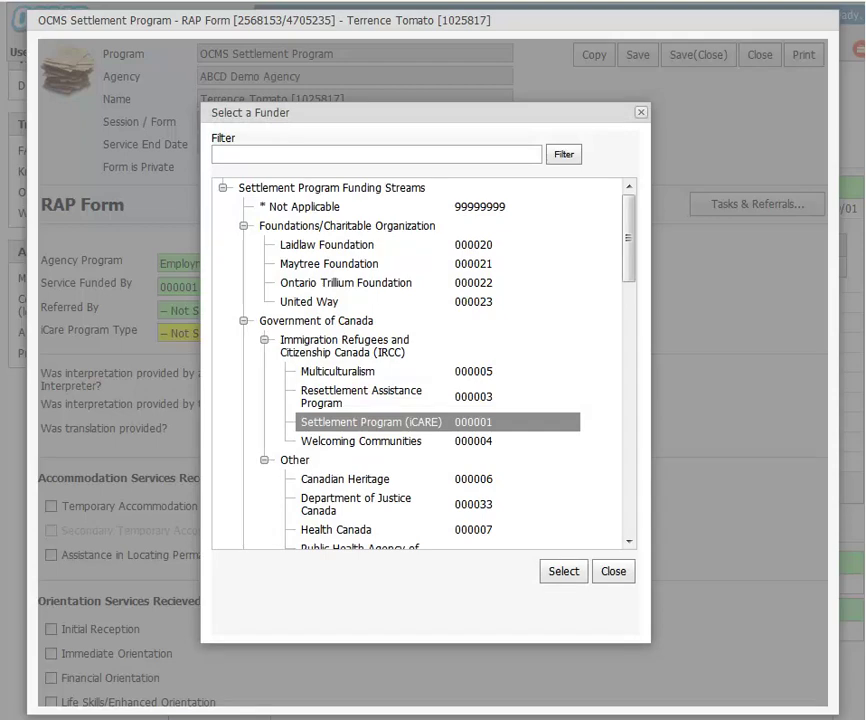
{"action": "left_click", "coordinate": [564, 571]}
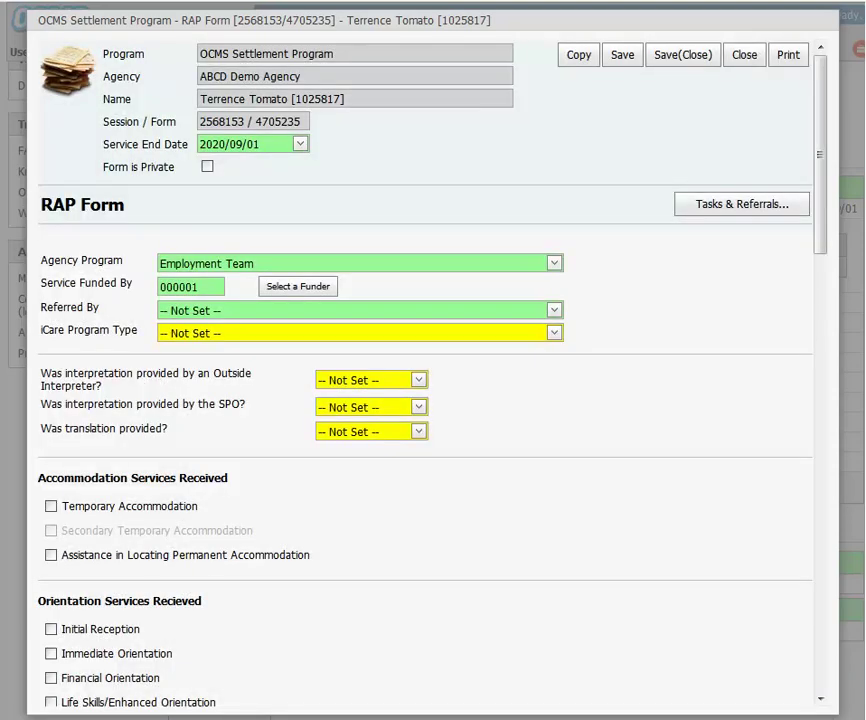
Set Referred By to Other settlement service provider and iCare Program Type to Standard Service.
{"action": "left_click", "coordinate": [554, 310]}
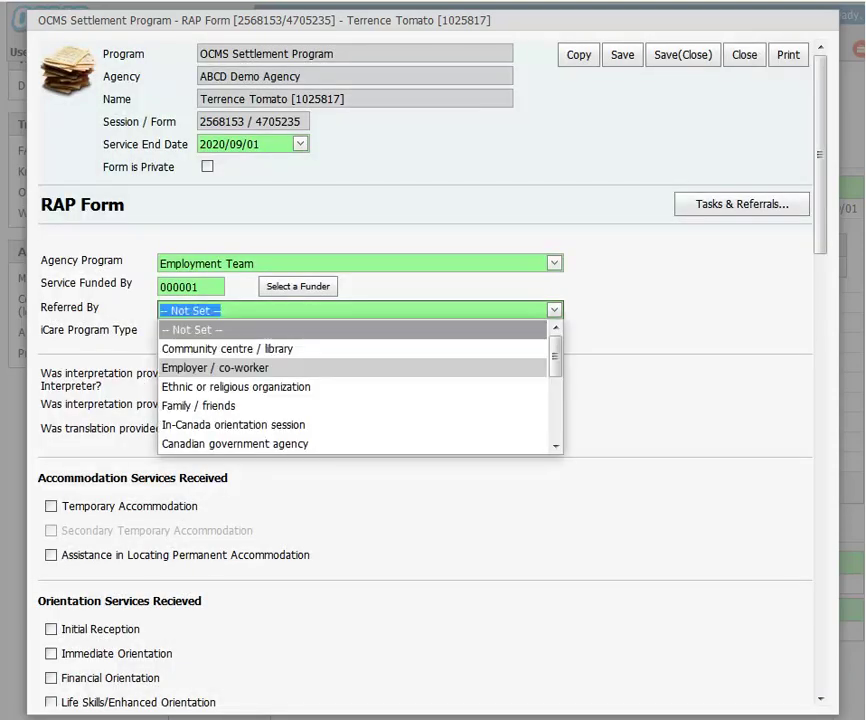
{"action": "scroll", "coordinate": [495, 373], "scroll_direction": "down", "scroll_amount": 4}
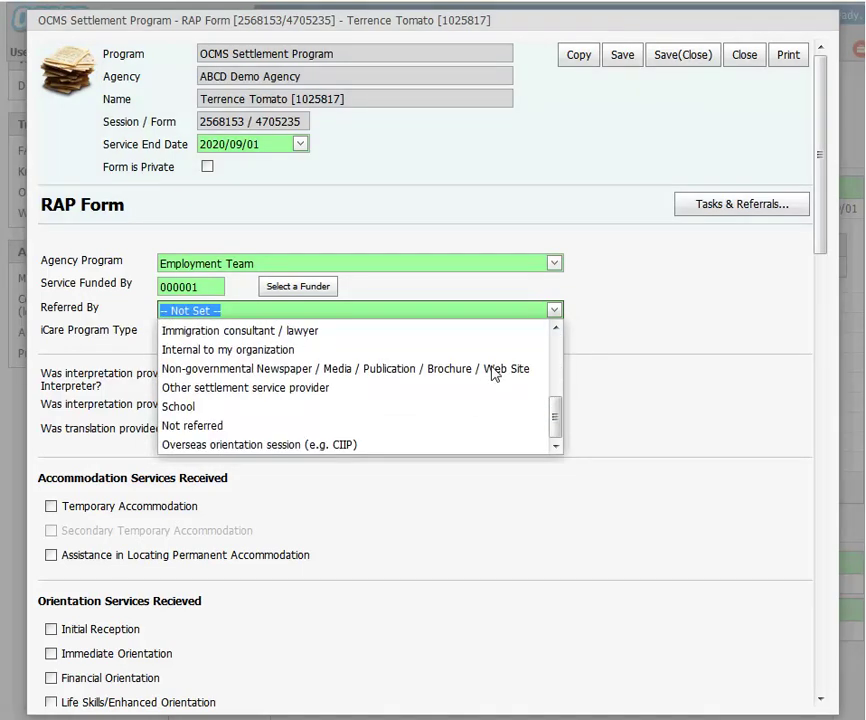
{"action": "left_click", "coordinate": [472, 388]}
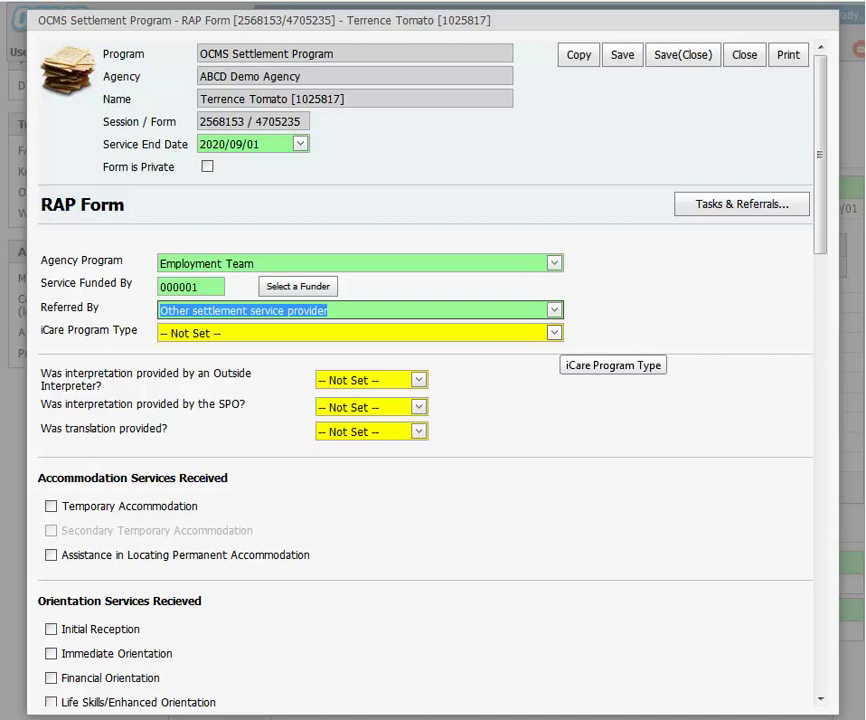
{"action": "left_click", "coordinate": [553, 332]}
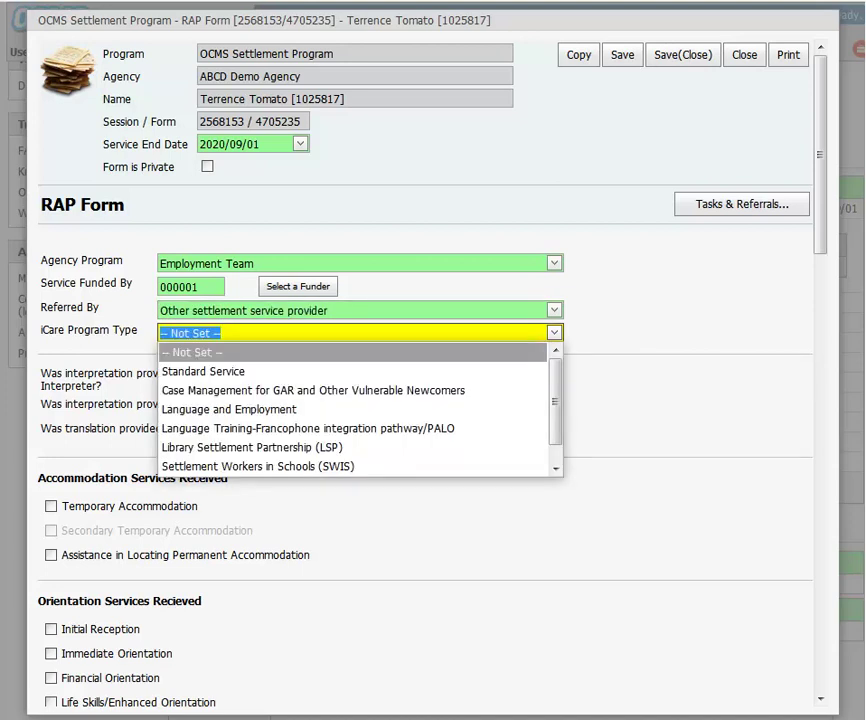
{"action": "left_click", "coordinate": [300, 371]}
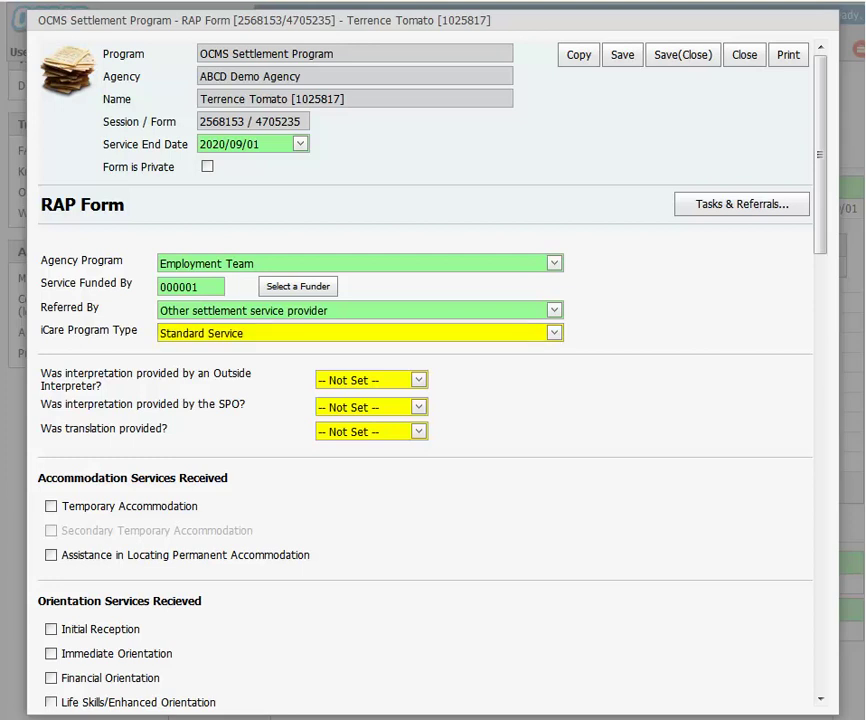
Answer No for interpretation by an outside interpreter and Yes for interpretation provided by the SPO.
{"action": "scroll", "coordinate": [610, 366], "scroll_direction": "down", "scroll_amount": 1}
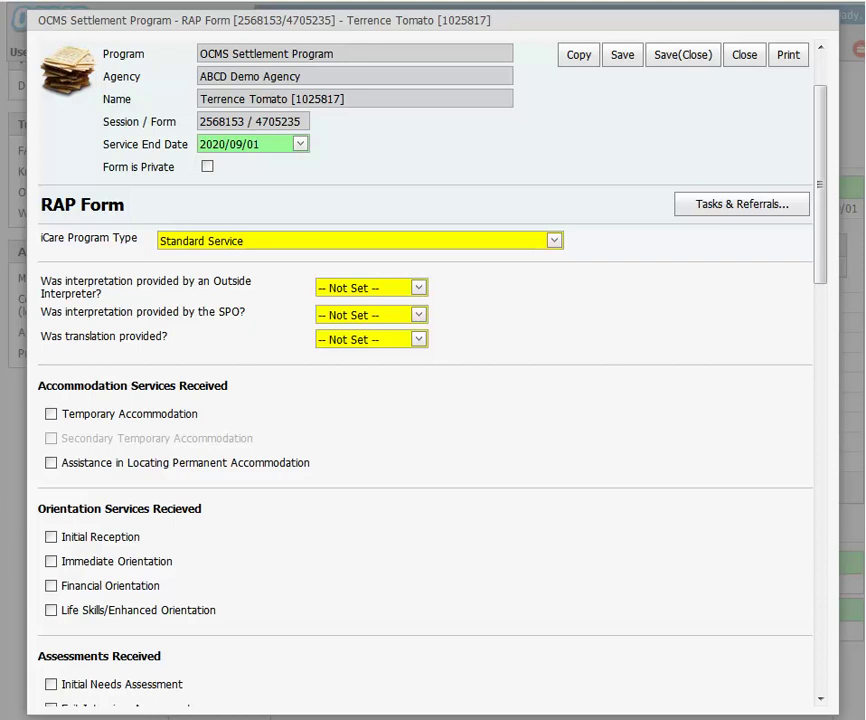
{"action": "left_click", "coordinate": [419, 288]}
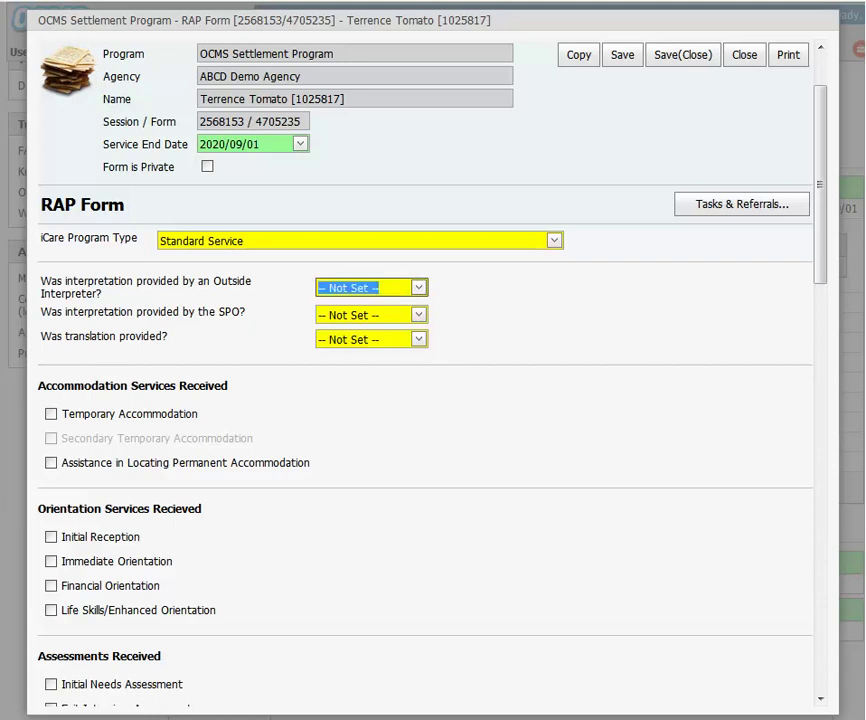
{"action": "left_click", "coordinate": [419, 288]}
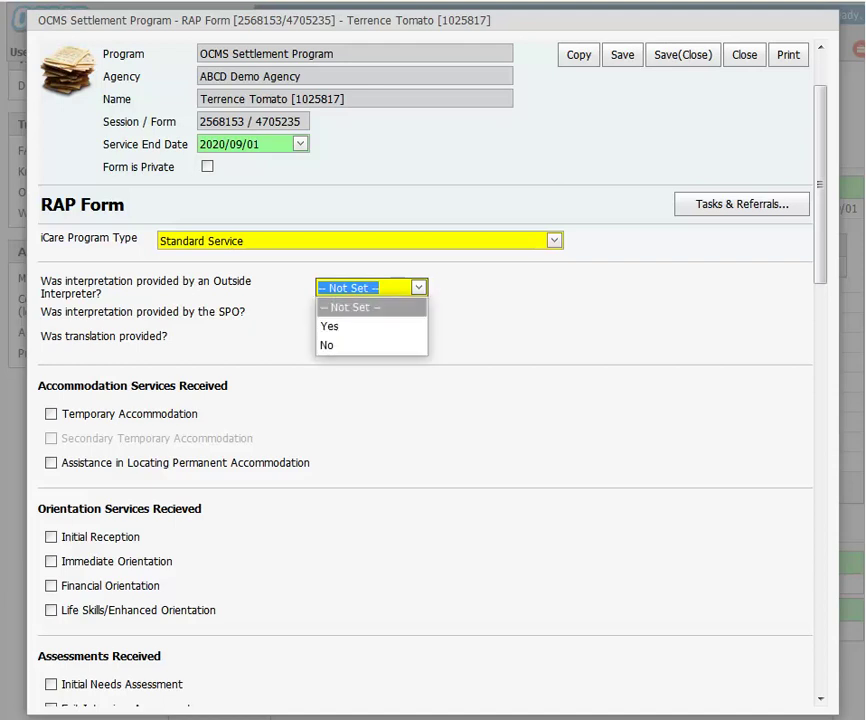
{"action": "left_click", "coordinate": [360, 345]}
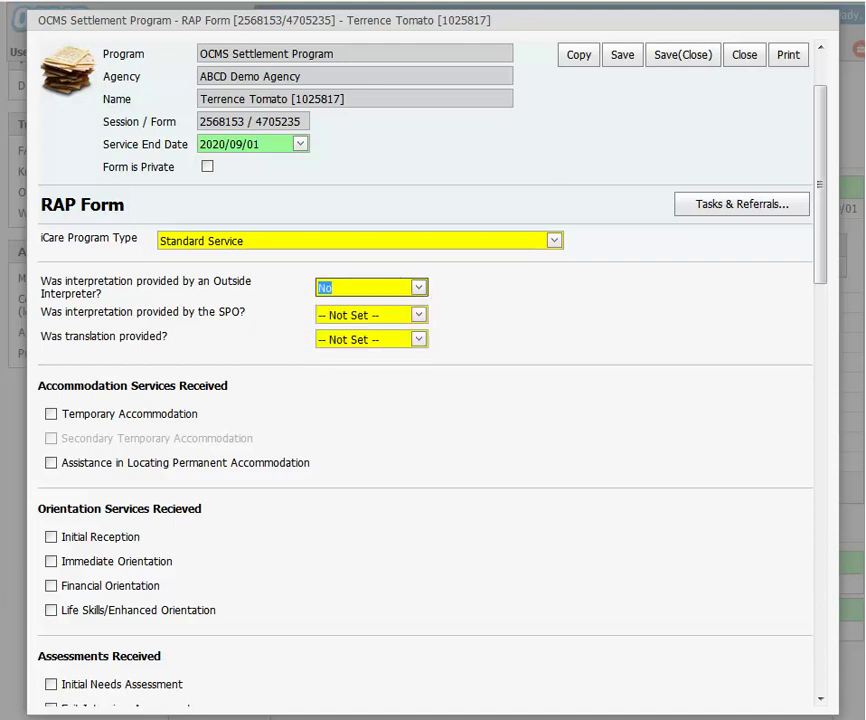
{"action": "left_click", "coordinate": [419, 315]}
{"action": "left_click", "coordinate": [419, 315]}
{"action": "left_click", "coordinate": [360, 353]}
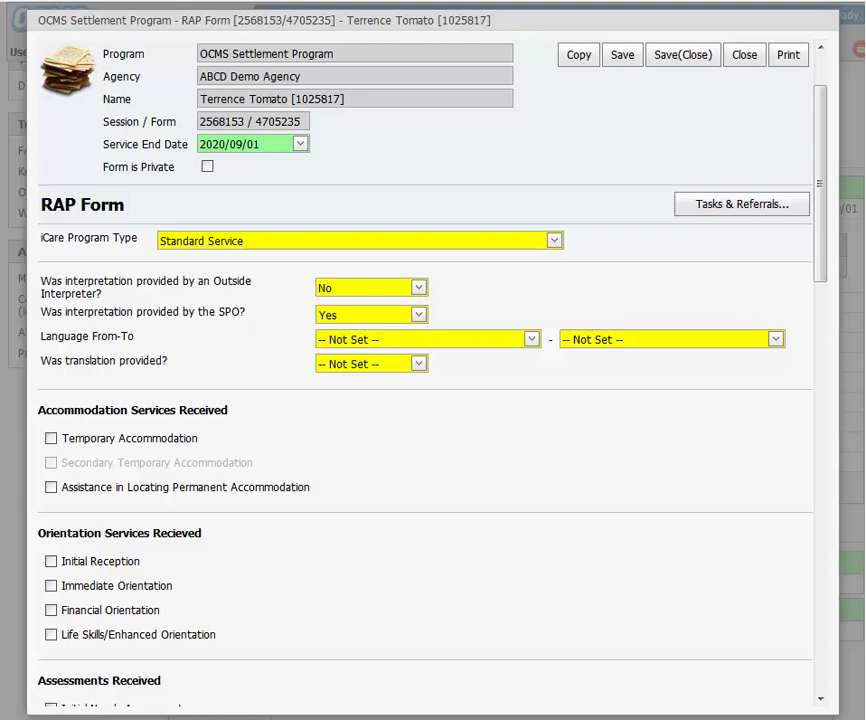
Set the interpretation languages from Turkish to English.
{"action": "type", "text": "Turkish"}
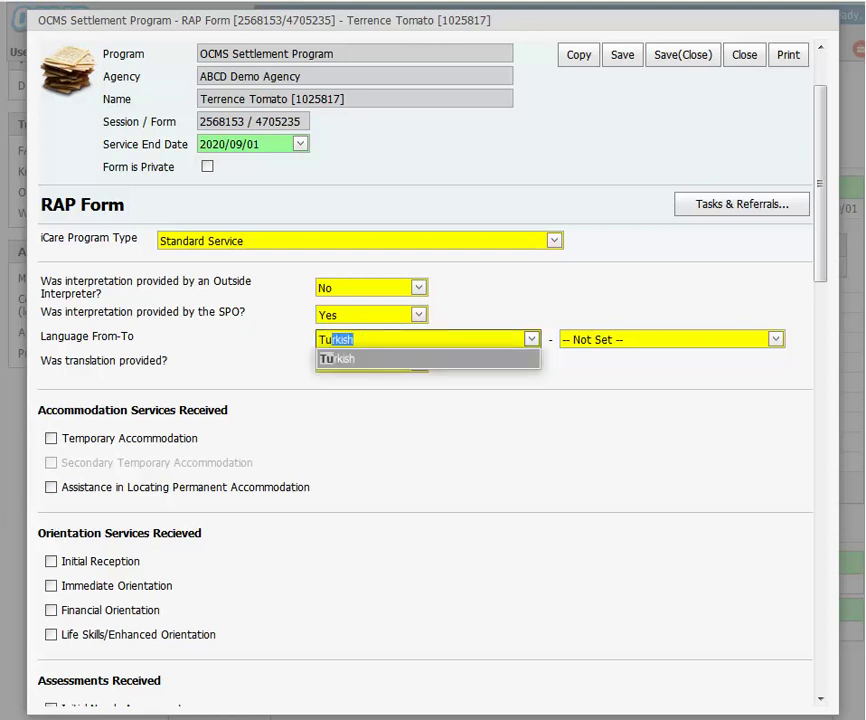
{"action": "left_click", "coordinate": [774, 340]}
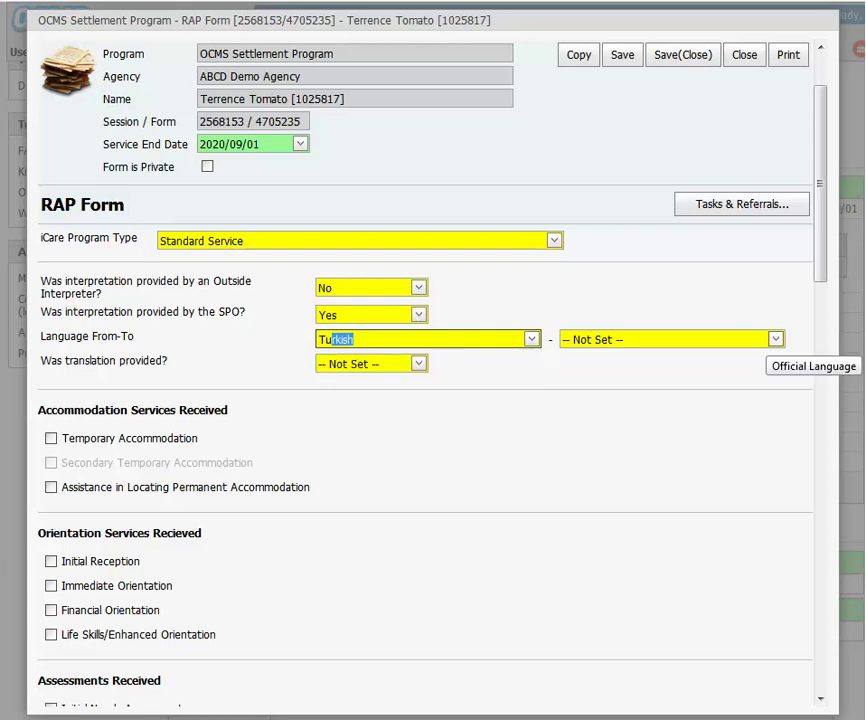
{"action": "left_click", "coordinate": [775, 339]}
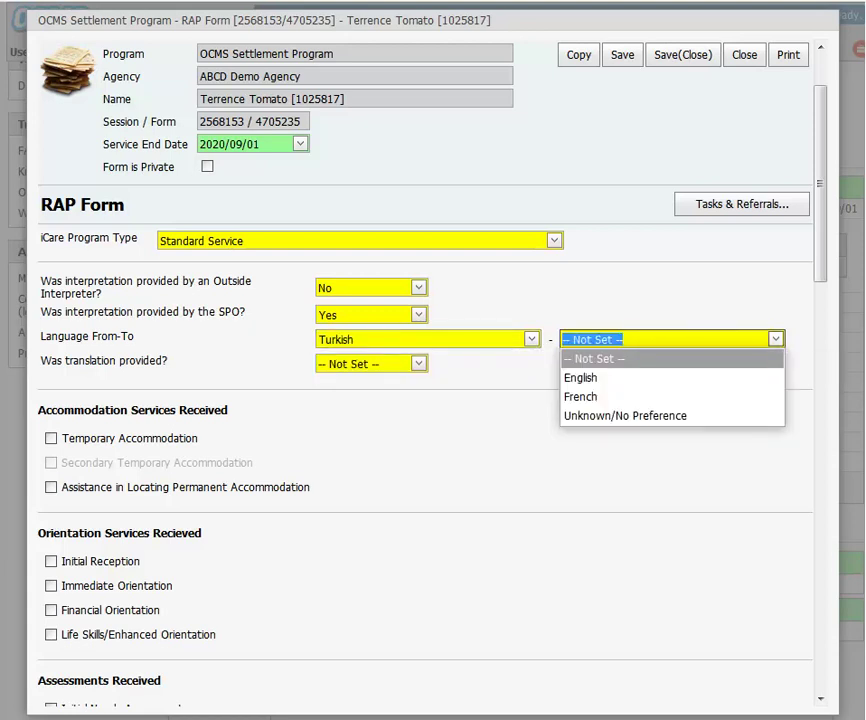
{"action": "left_click", "coordinate": [581, 378]}
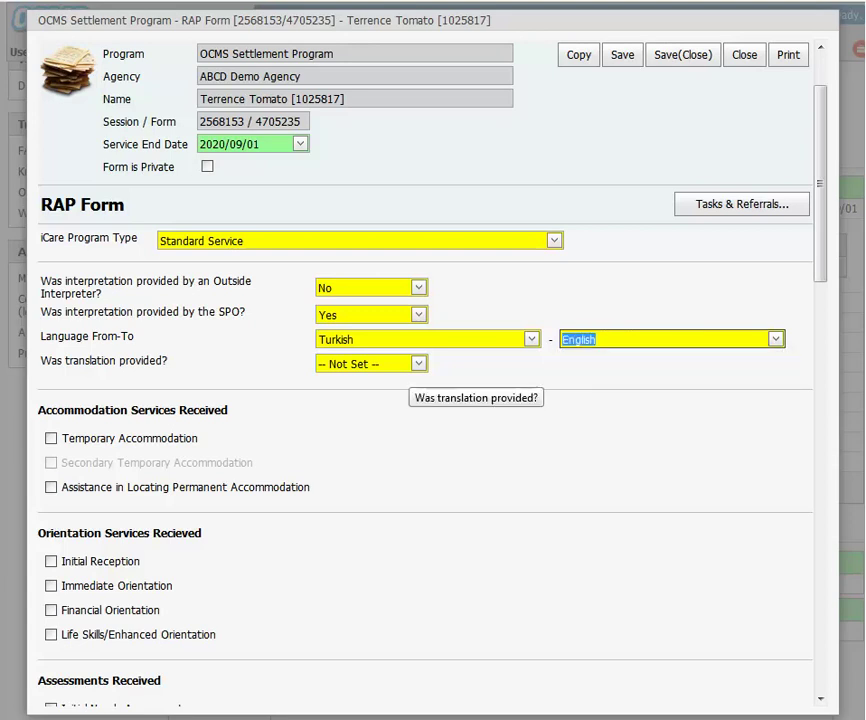
Answer Yes for translation provided and set its languages from Turkish to English.
{"action": "left_click", "coordinate": [418, 364]}
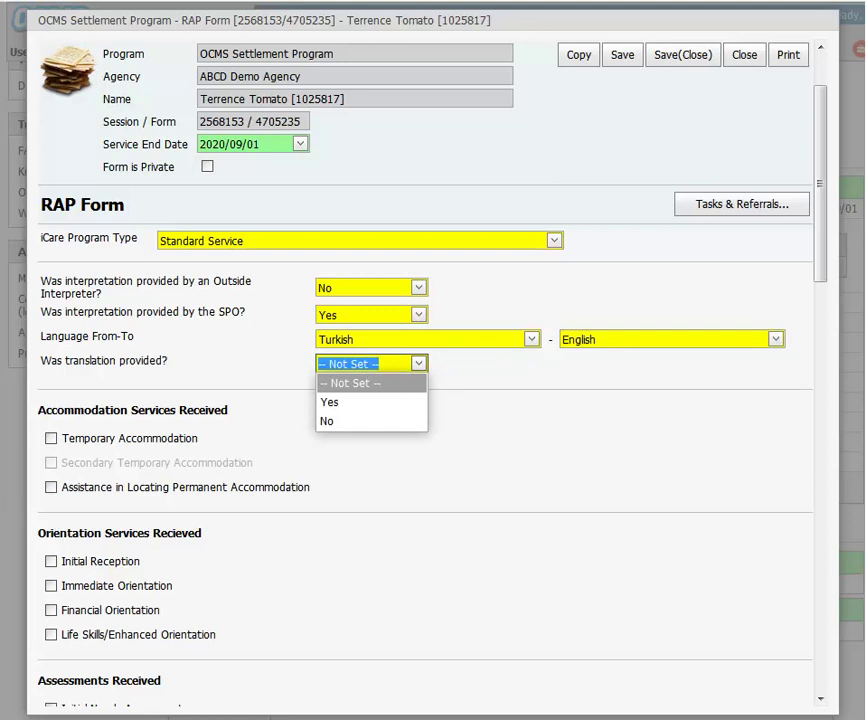
{"action": "left_click", "coordinate": [330, 402]}
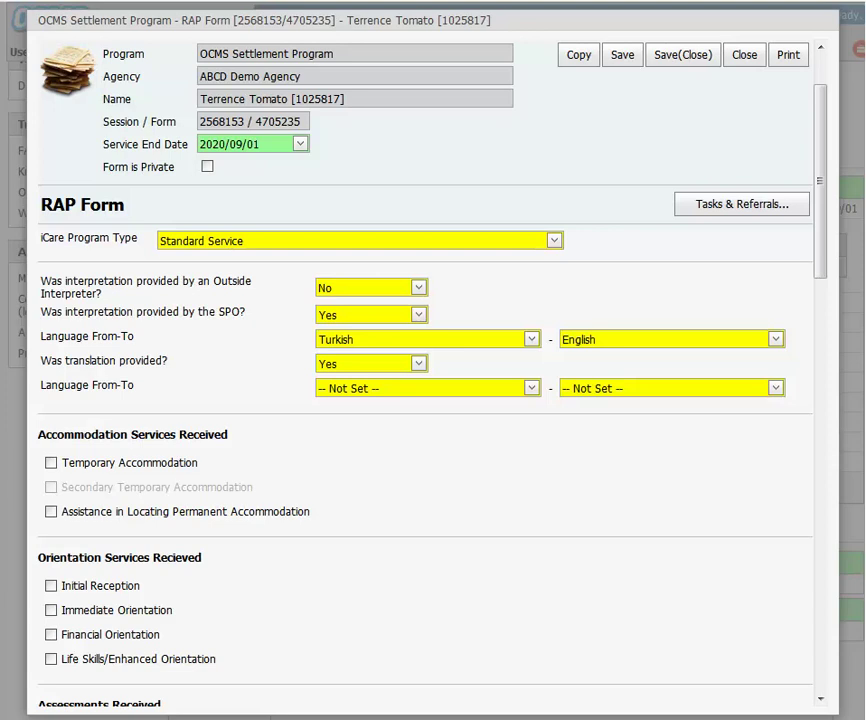
{"action": "left_click", "coordinate": [532, 387]}
{"action": "type", "text": "Turkish"}
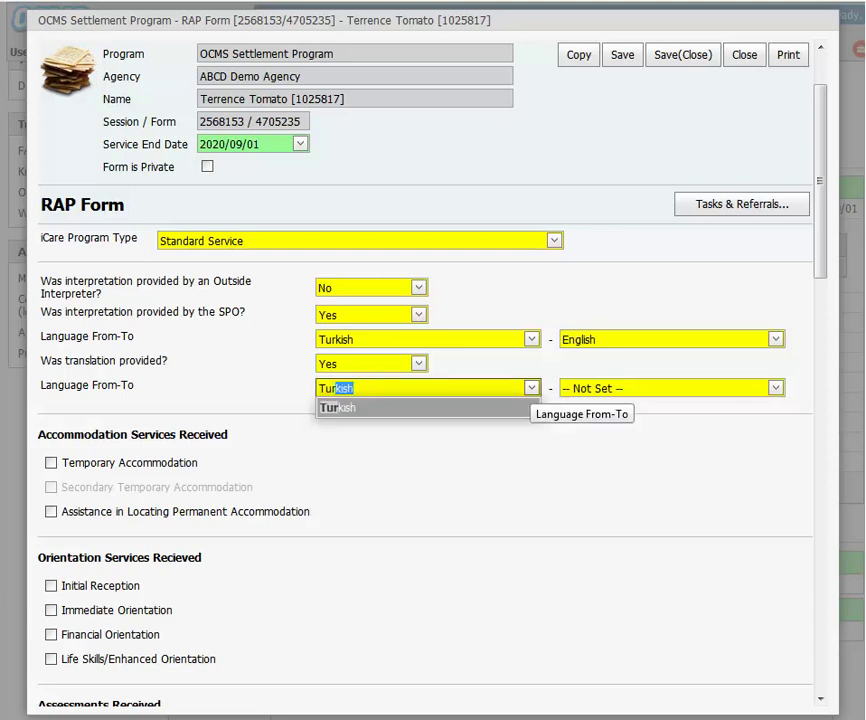
{"action": "key", "text": "Return"}
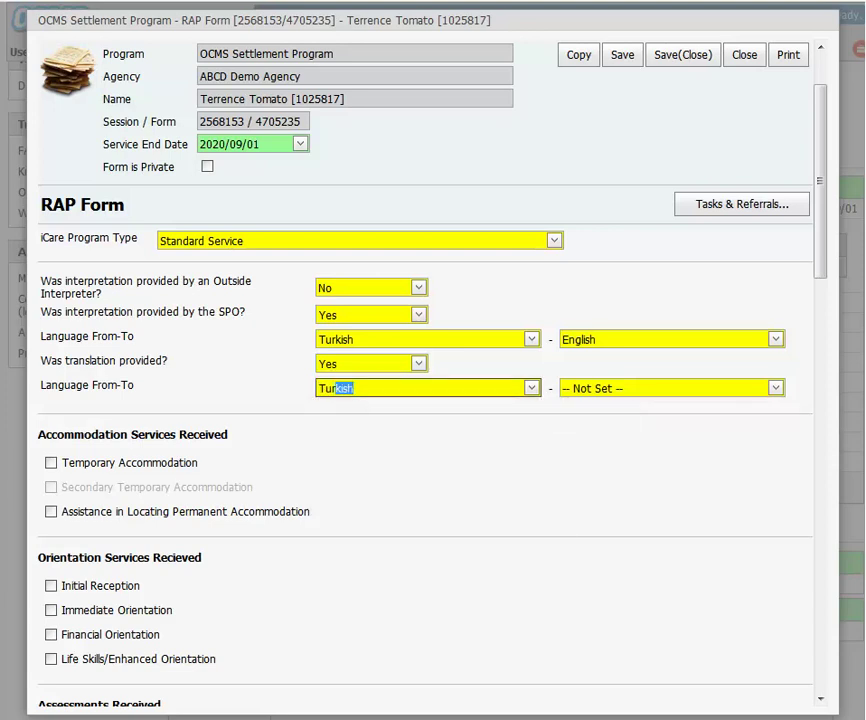
{"action": "left_click", "coordinate": [606, 388]}
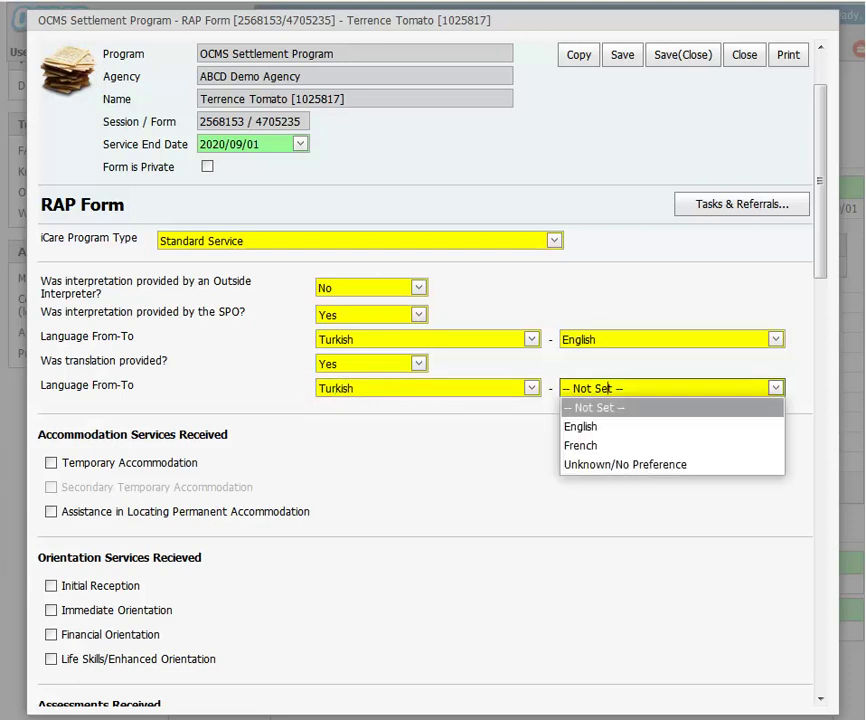
{"action": "left_click", "coordinate": [580, 426]}
Mark Temporary Accommodation as a received service and set its start date to 2020/07/01.
{"action": "scroll", "coordinate": [506, 430], "scroll_direction": "down", "scroll_amount": 1}
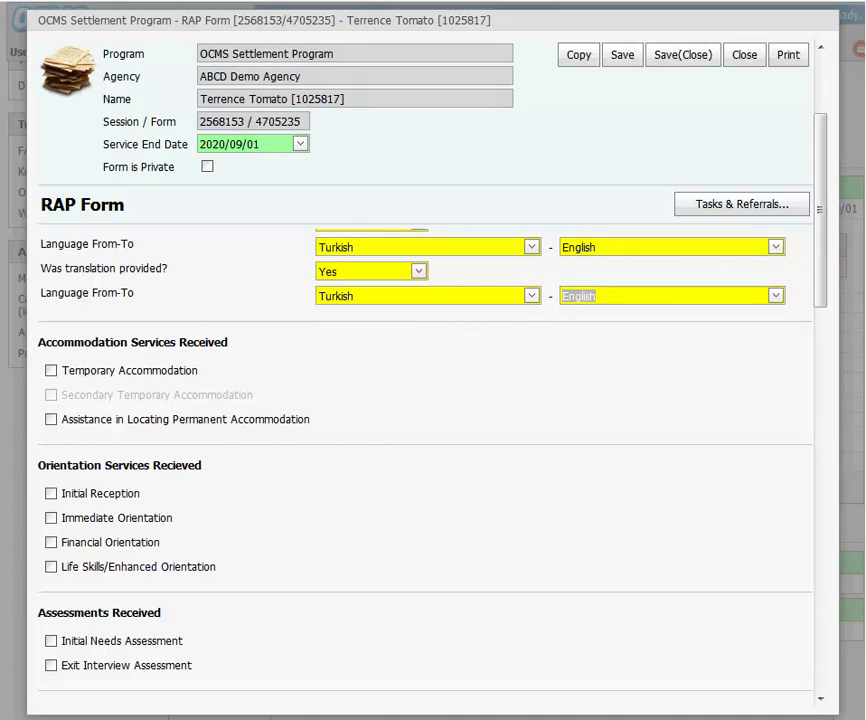
{"action": "left_click", "coordinate": [511, 441]}
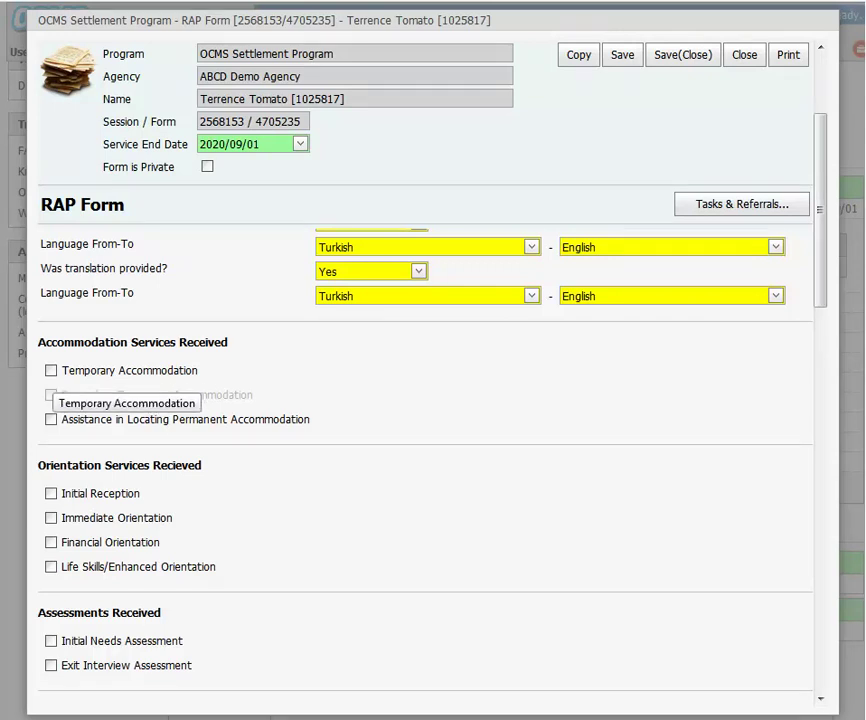
{"action": "left_click", "coordinate": [51, 370]}
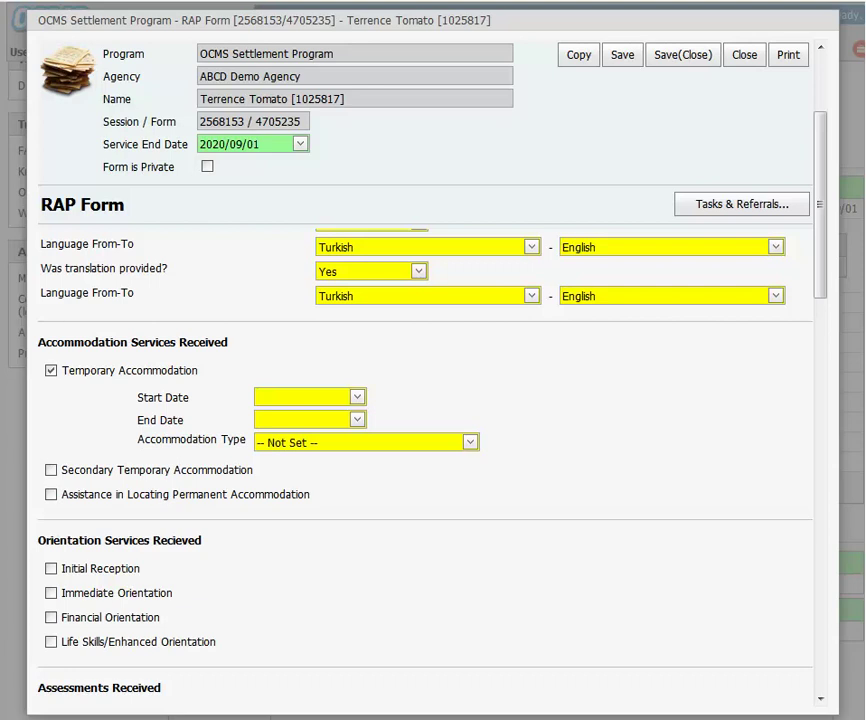
{"action": "left_click", "coordinate": [357, 397]}
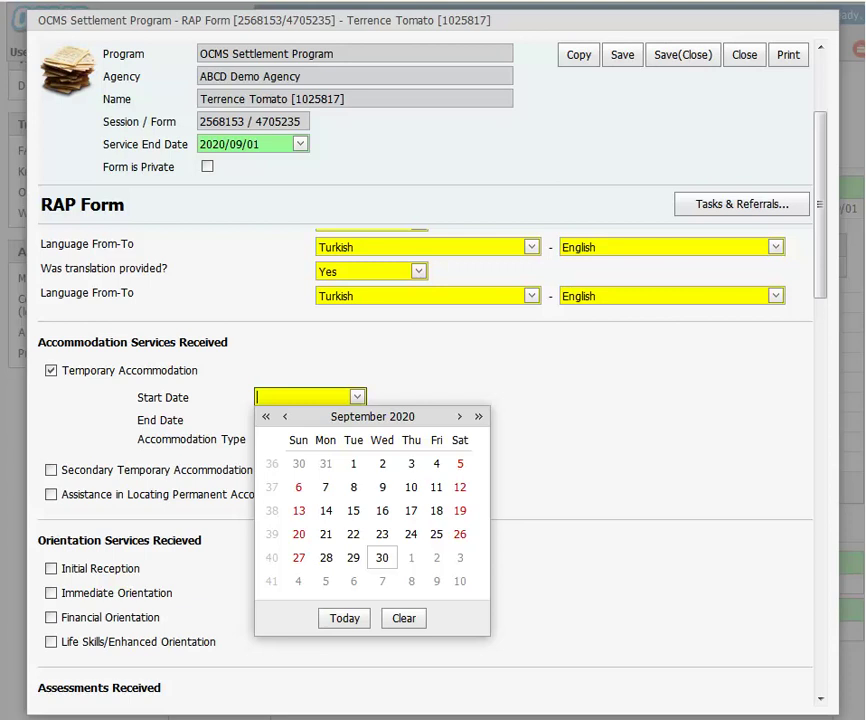
{"action": "left_click", "coordinate": [285, 417]}
{"action": "left_click", "coordinate": [285, 417]}
{"action": "left_click", "coordinate": [382, 464]}
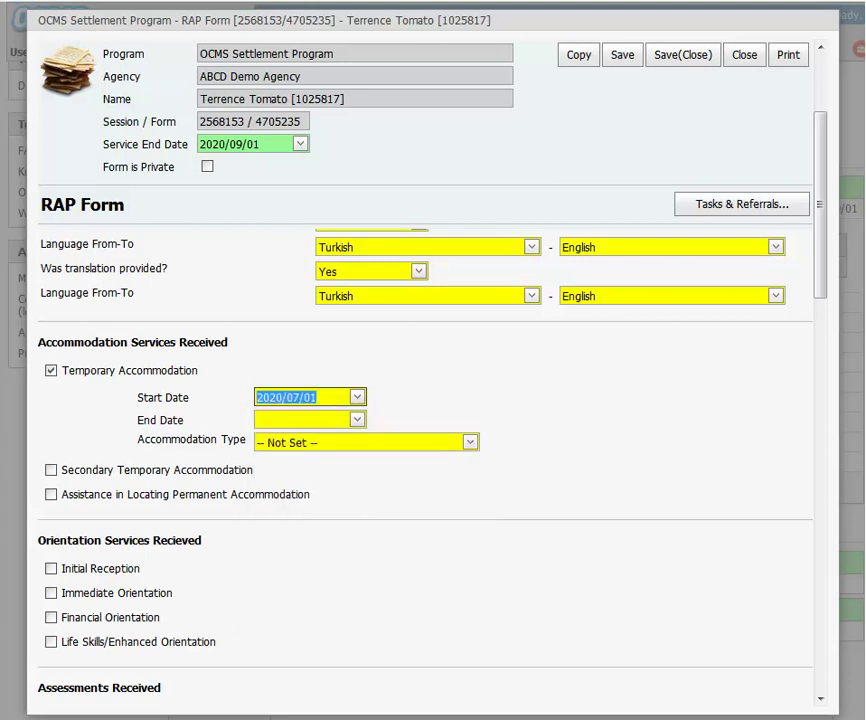
Set the Temporary Accommodation end date to 2020/08/18 and its accommodation type to Reception.
{"action": "left_click", "coordinate": [357, 420]}
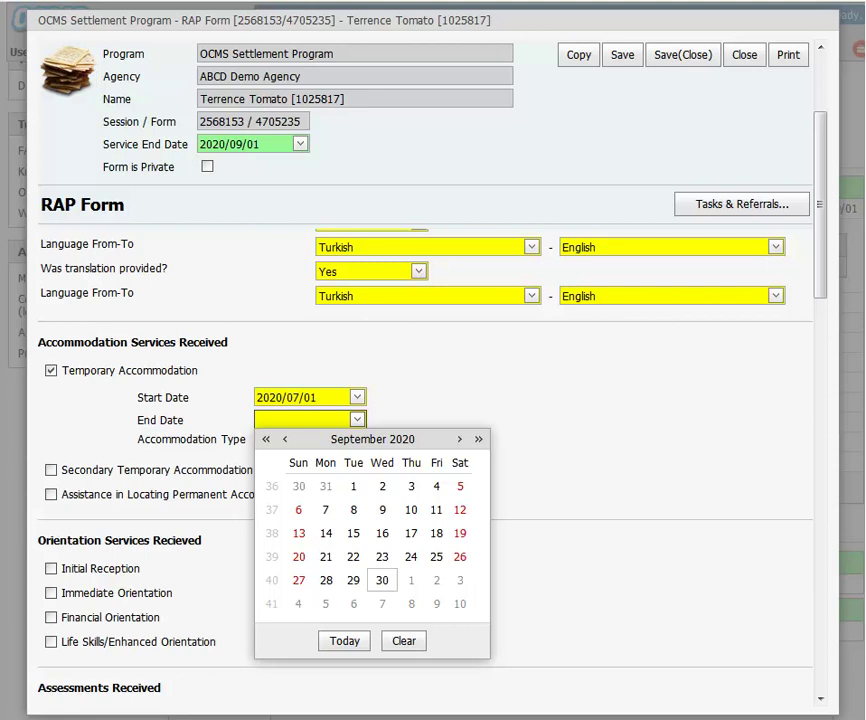
{"action": "left_click", "coordinate": [285, 440]}
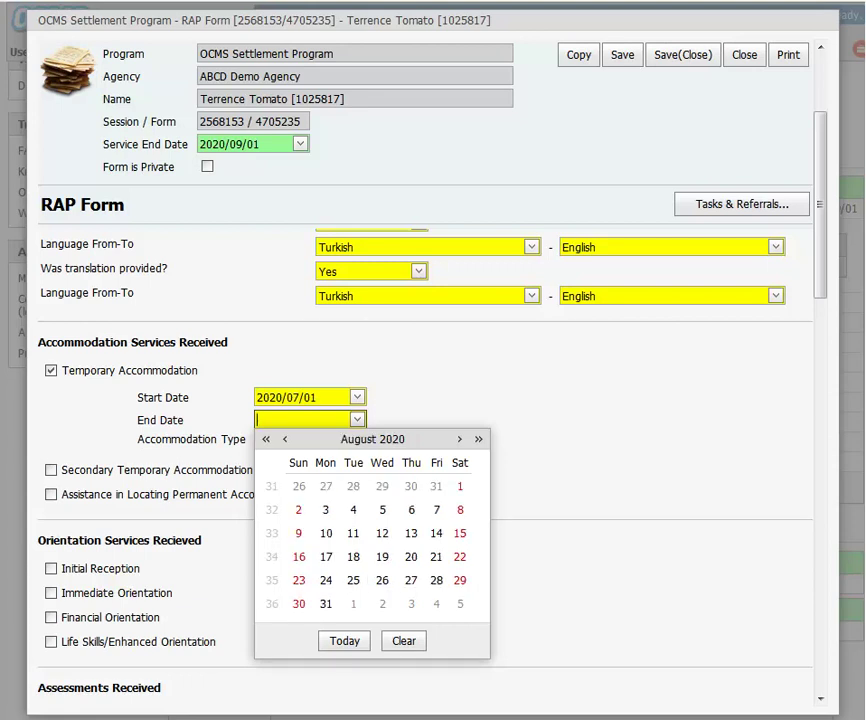
{"action": "left_click", "coordinate": [353, 557]}
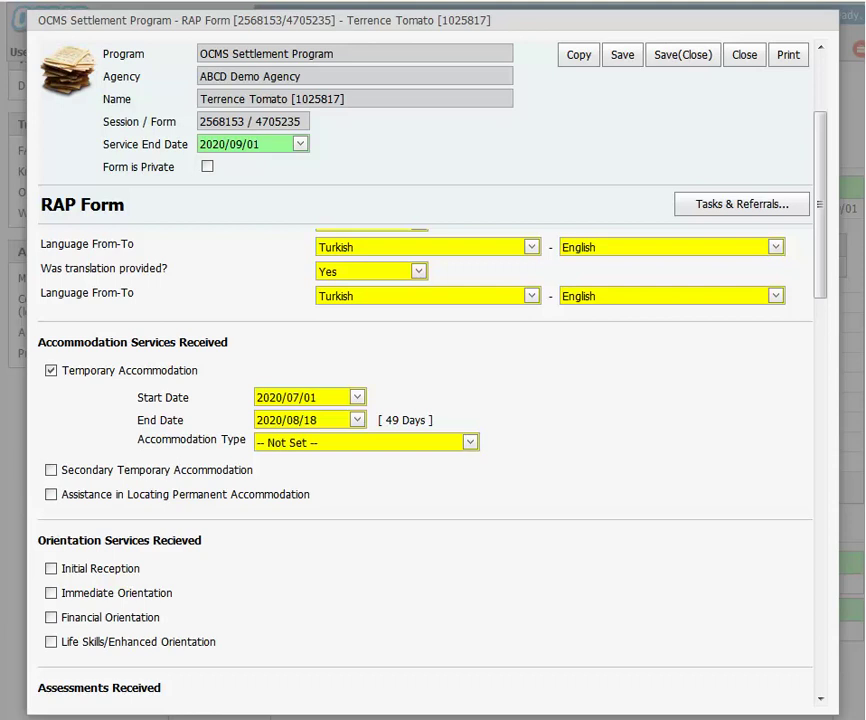
{"action": "left_click", "coordinate": [470, 442]}
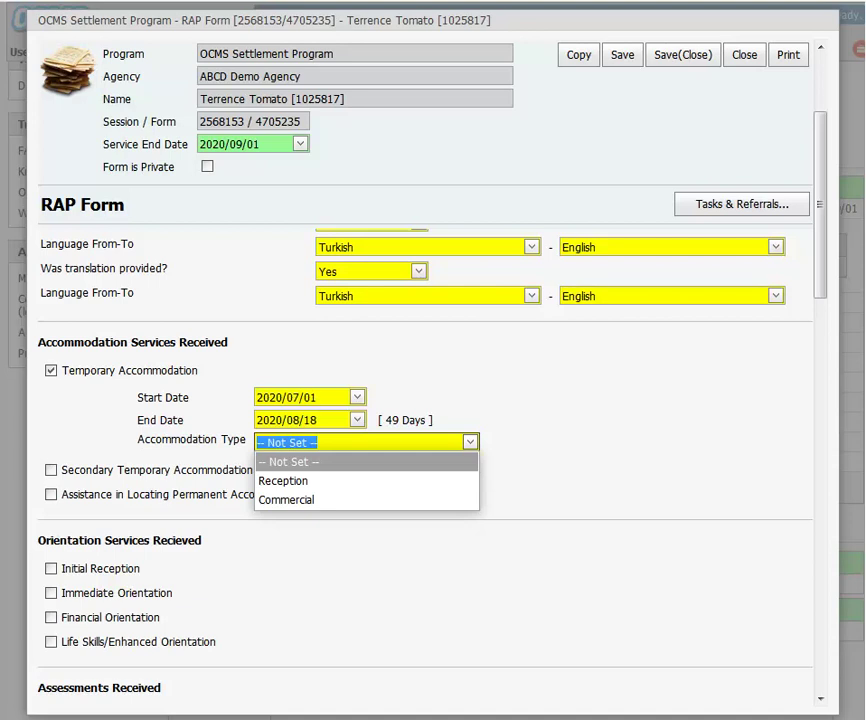
{"action": "left_click", "coordinate": [284, 481]}
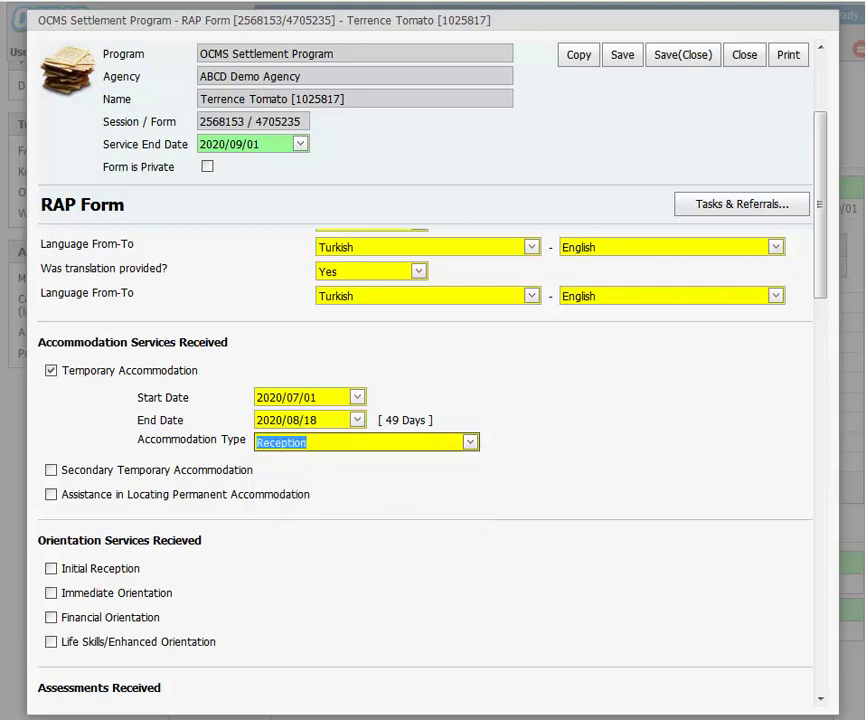
Mark Secondary Temporary Accommodation as received, with start date 2020/08/19 and end date 2020/08/31.
{"action": "left_click", "coordinate": [51, 470]}
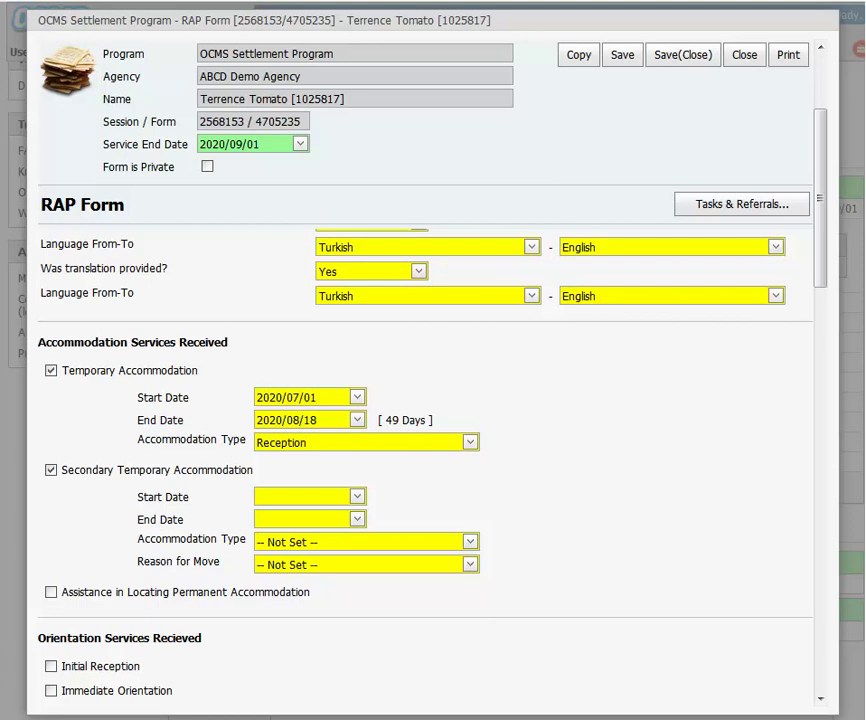
{"action": "scroll", "coordinate": [512, 474], "scroll_direction": "down", "scroll_amount": 2}
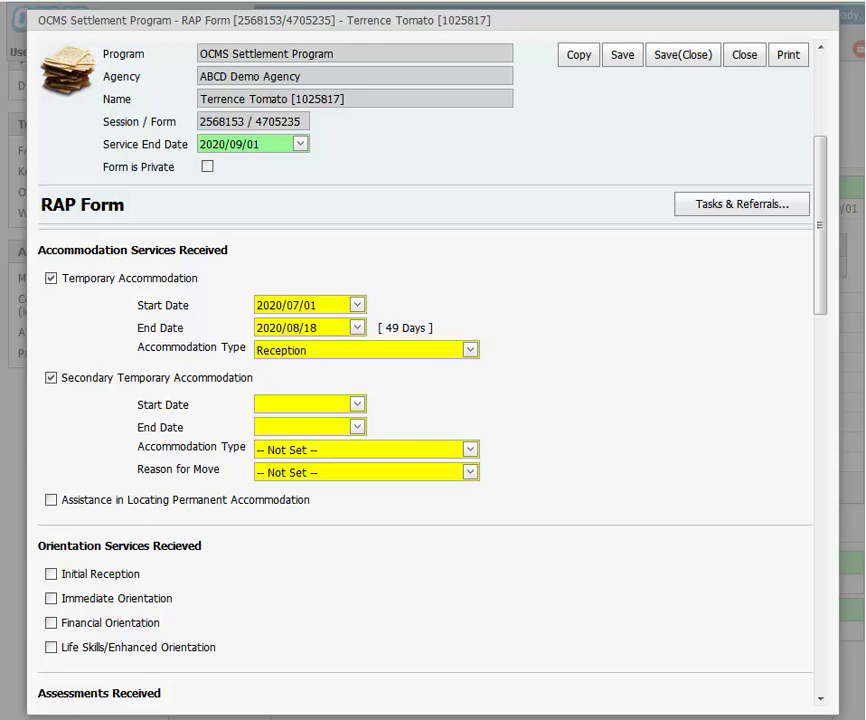
{"action": "left_click", "coordinate": [304, 405]}
{"action": "left_click", "coordinate": [357, 404]}
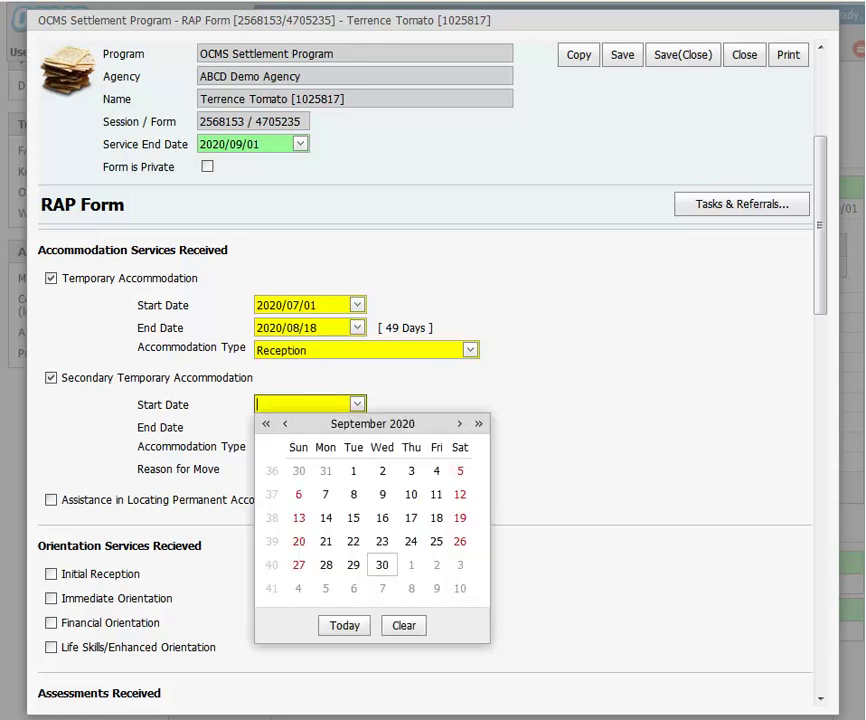
{"action": "left_click", "coordinate": [285, 424]}
{"action": "left_click", "coordinate": [382, 541]}
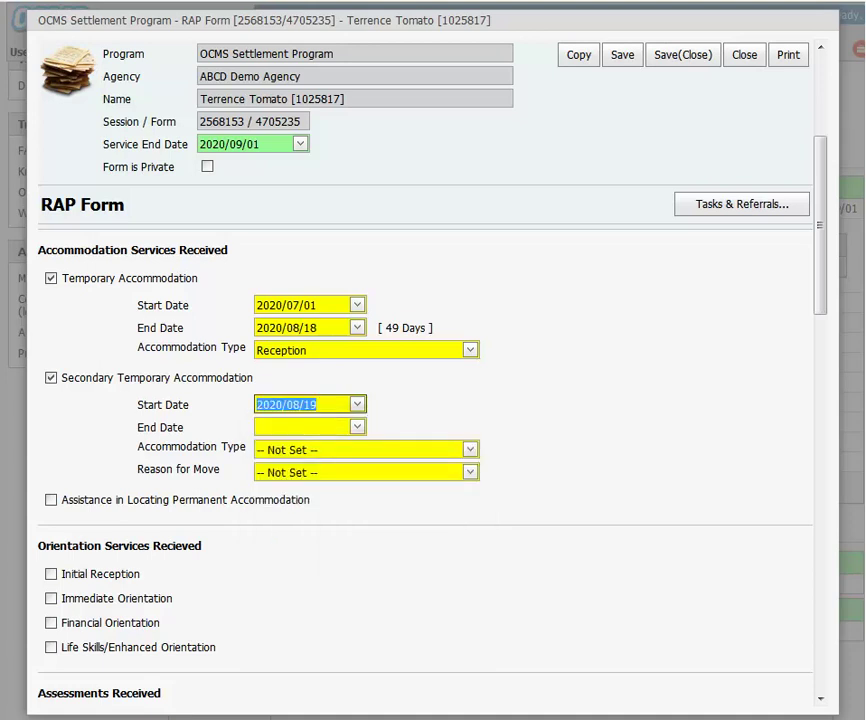
{"action": "left_click", "coordinate": [357, 427]}
{"action": "left_click", "coordinate": [329, 491]}
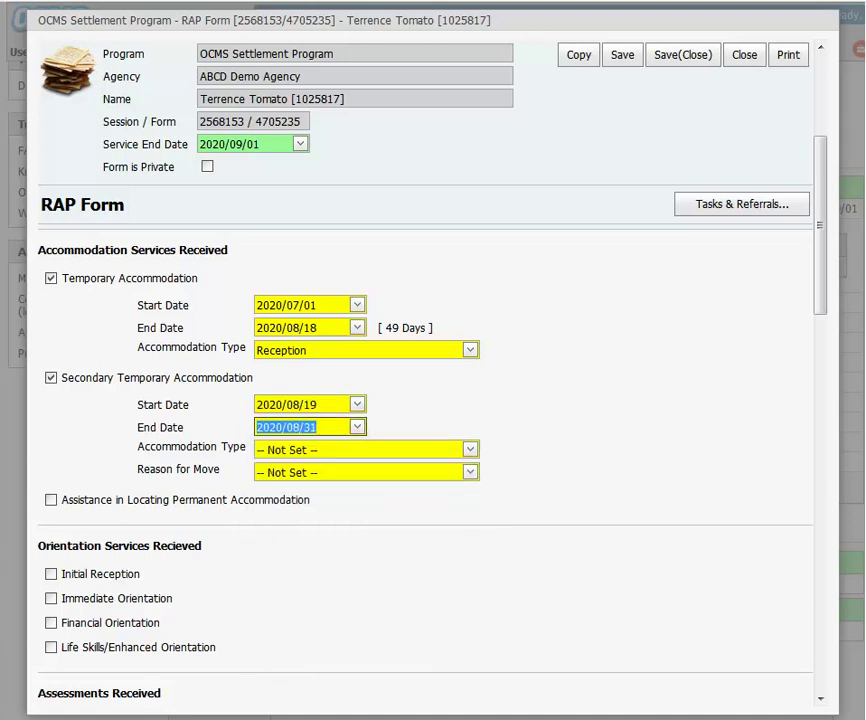
Set the secondary accommodation's type to Reception and its reason for move to Health Reasons.
{"action": "left_click", "coordinate": [470, 450]}
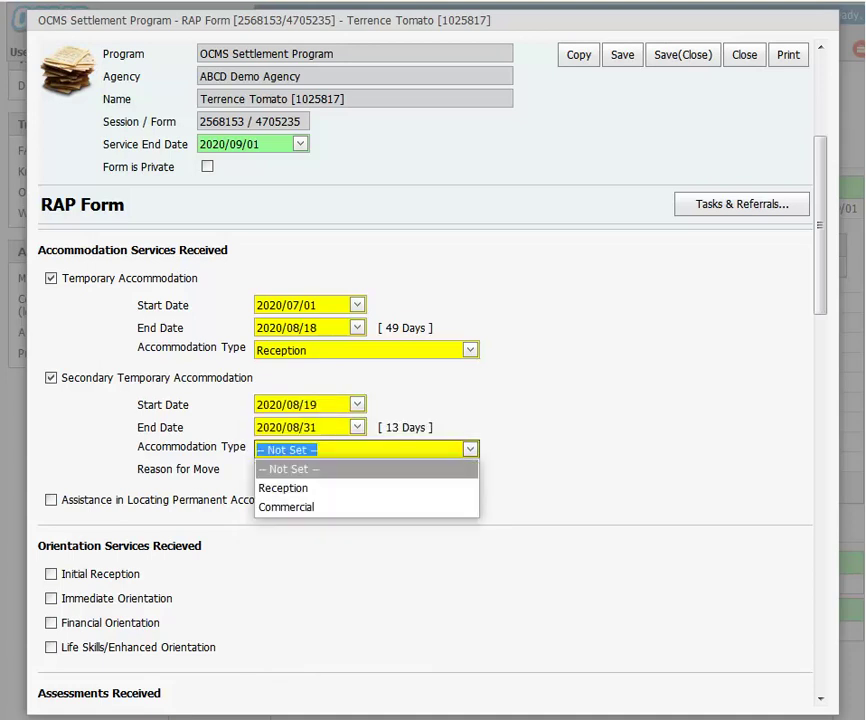
{"action": "left_click", "coordinate": [284, 488]}
{"action": "left_click", "coordinate": [470, 472]}
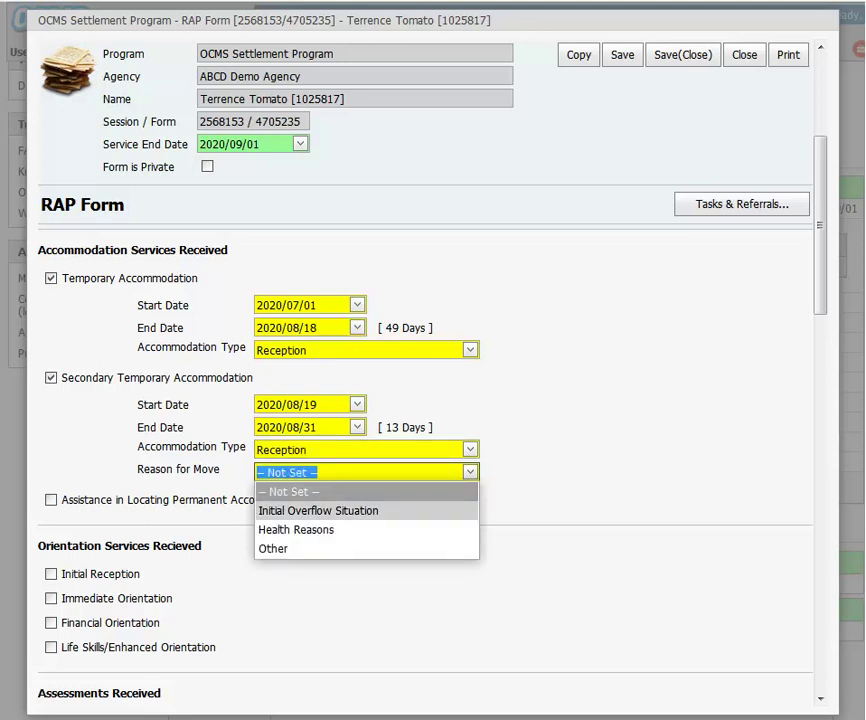
{"action": "left_click", "coordinate": [296, 530]}
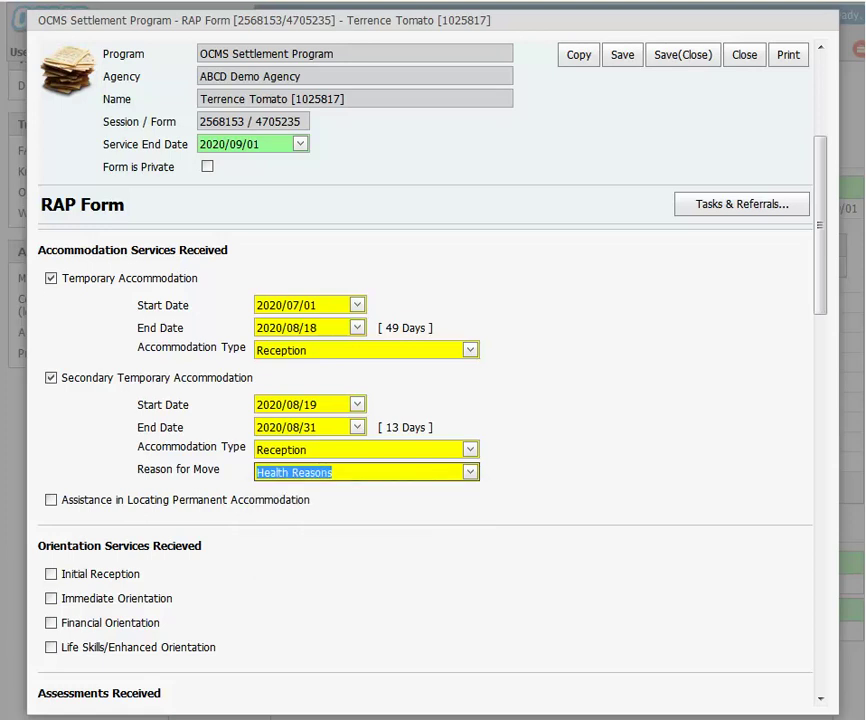
Mark Assistance in Locating Permanent Accommodation as received, with a service delivery time of 20:00.
{"action": "left_click", "coordinate": [51, 500]}
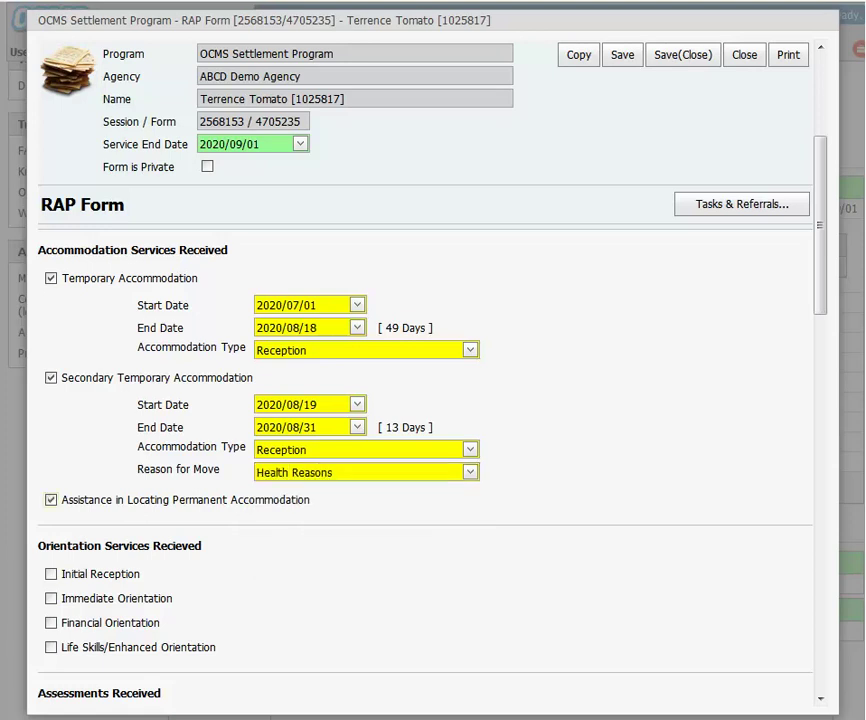
{"action": "scroll", "coordinate": [691, 446], "scroll_direction": "down", "scroll_amount": 1}
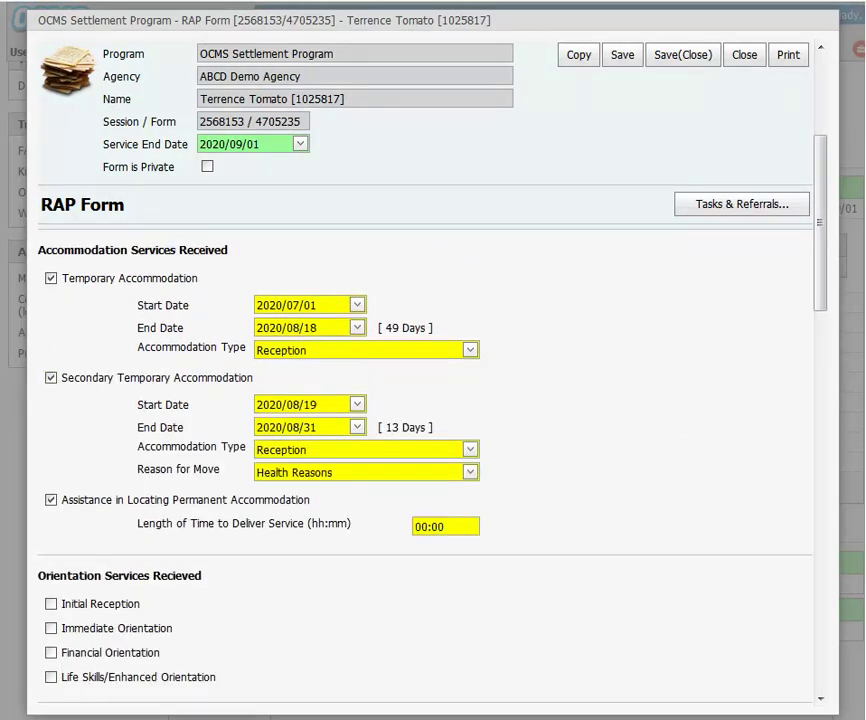
{"action": "left_click", "coordinate": [419, 526]}
{"action": "type", "text": "20"}
Mark Initial Reception as received with a delivery time of 10:00 and Immediate Orientation with 15:00.
{"action": "scroll", "coordinate": [557, 562], "scroll_direction": "down", "scroll_amount": 2}
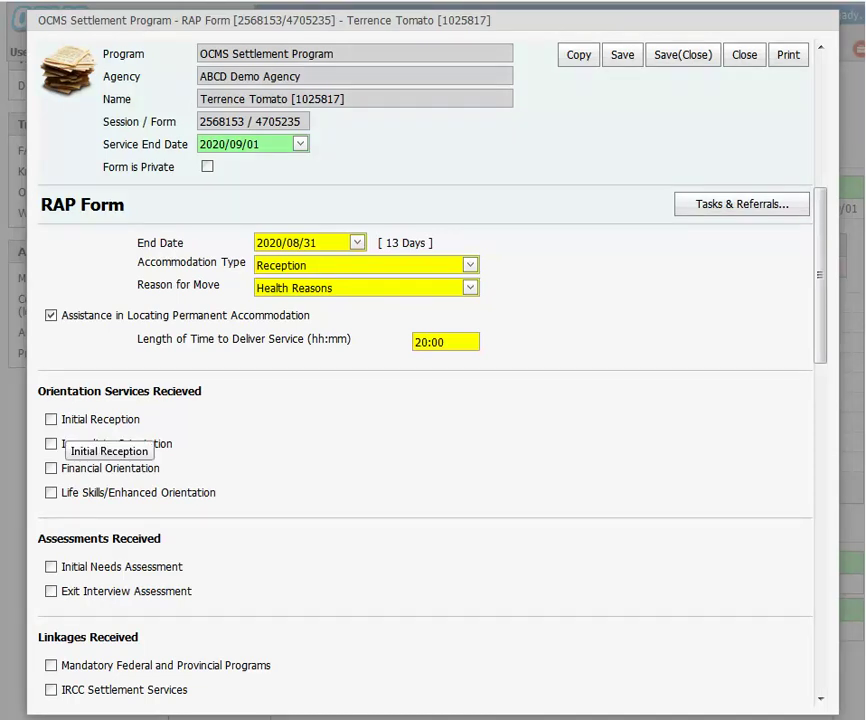
{"action": "left_click", "coordinate": [52, 419]}
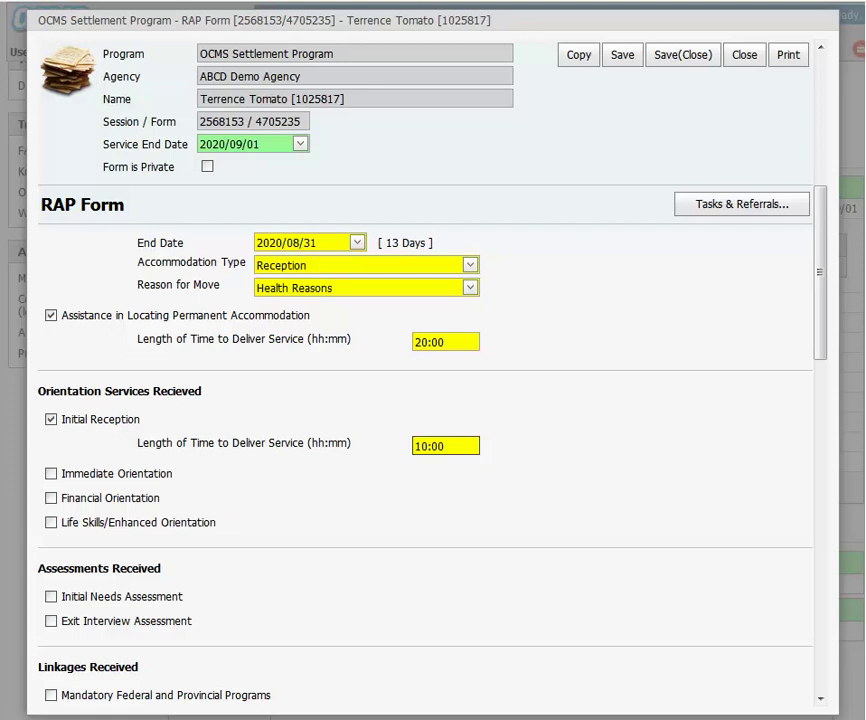
{"action": "left_click", "coordinate": [51, 473]}
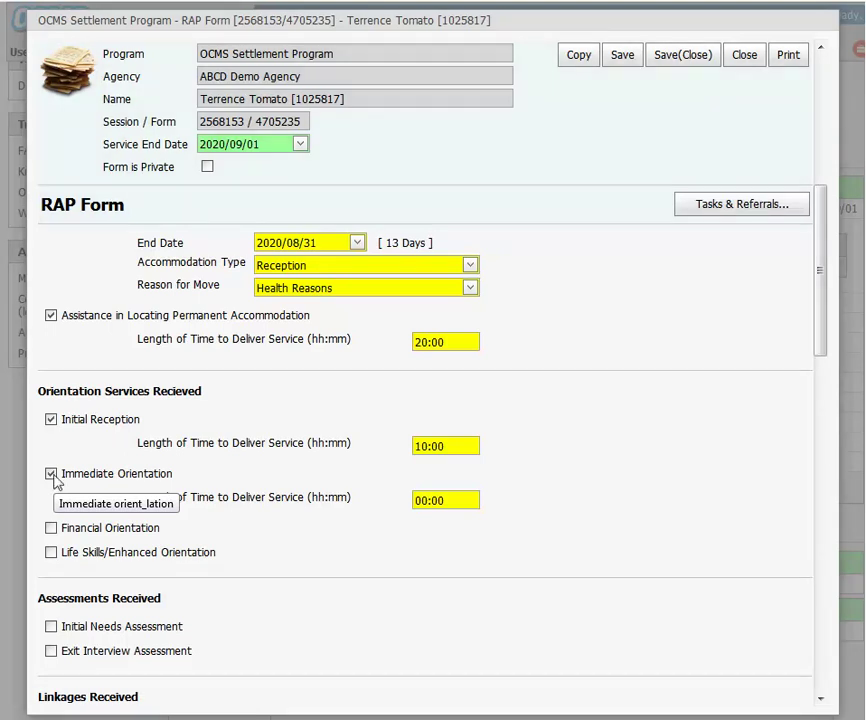
{"action": "scroll", "coordinate": [50, 482], "scroll_direction": "down", "scroll_amount": 4}
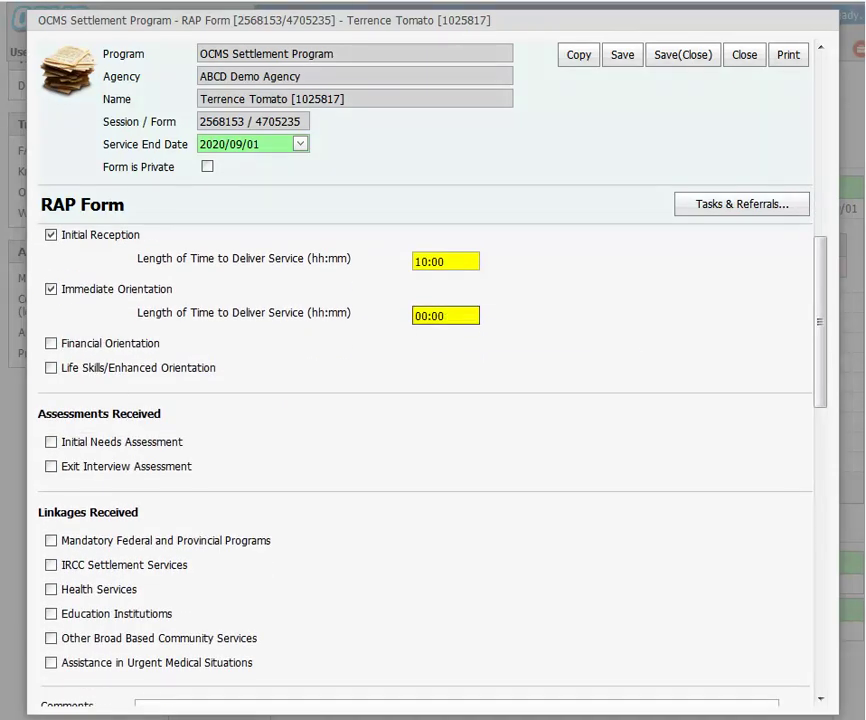
{"action": "type", "text": "15"}
Mark Financial Orientation as received with a delivery time of 10:10 and Life Skills/Enhanced Orientation with 08:00.
{"action": "double_click", "coordinate": [131, 343]}
{"action": "left_click", "coordinate": [51, 343]}
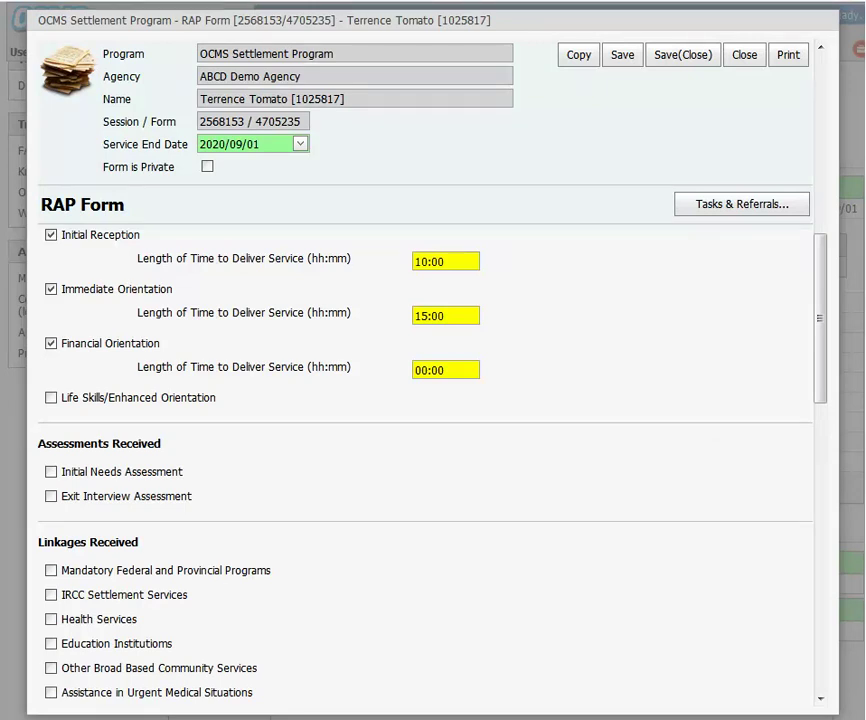
{"action": "type", "text": "1010"}
{"action": "left_click", "coordinate": [51, 397]}
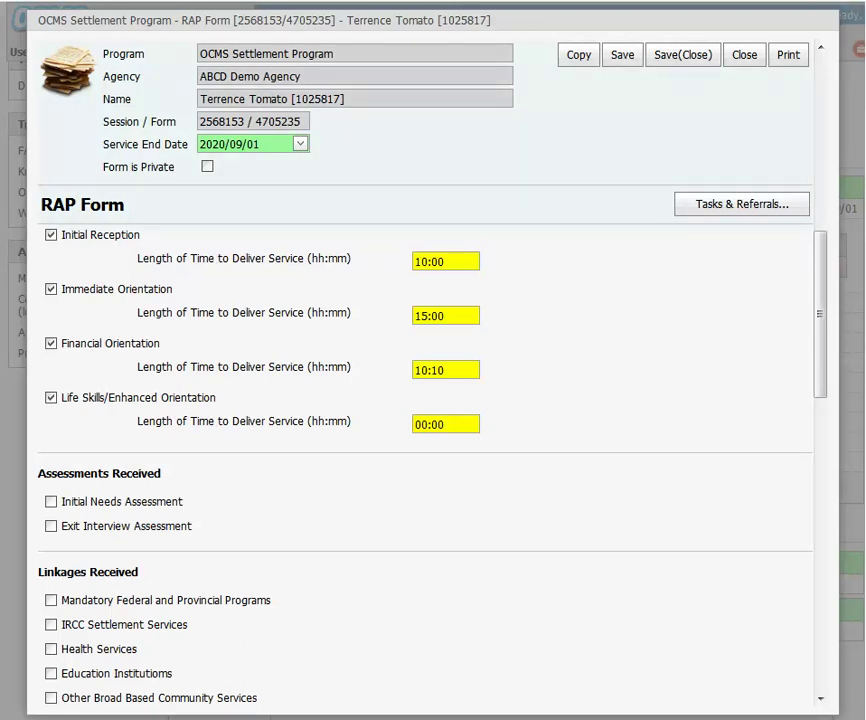
{"action": "left_click", "coordinate": [417, 424]}
{"action": "type", "text": "08"}
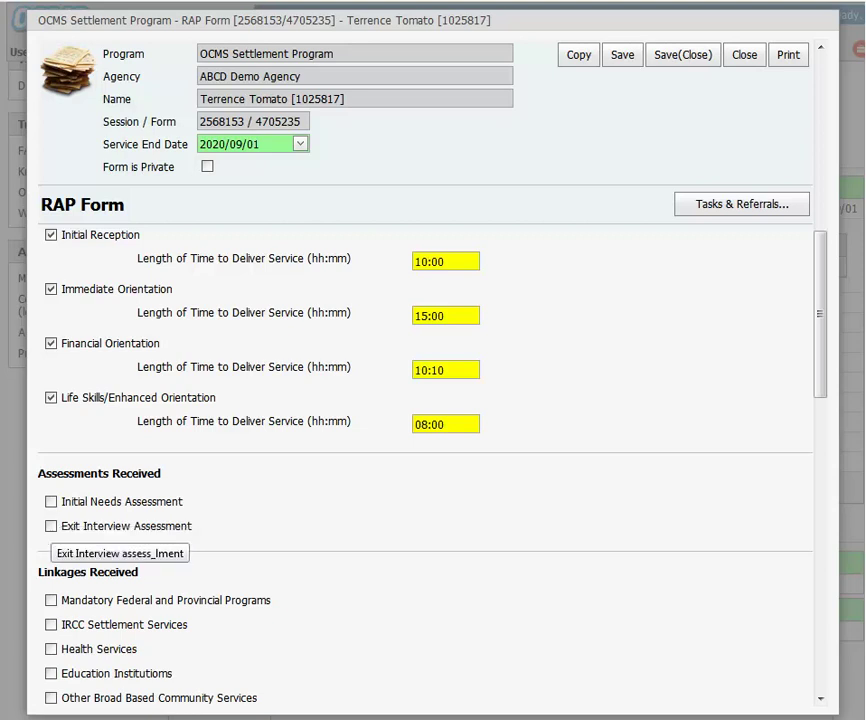
Mark Initial Needs Assessment as received, with a delivery time of 14:00 and Referral Plan Provided set to Yes.
{"action": "left_click", "coordinate": [51, 502]}
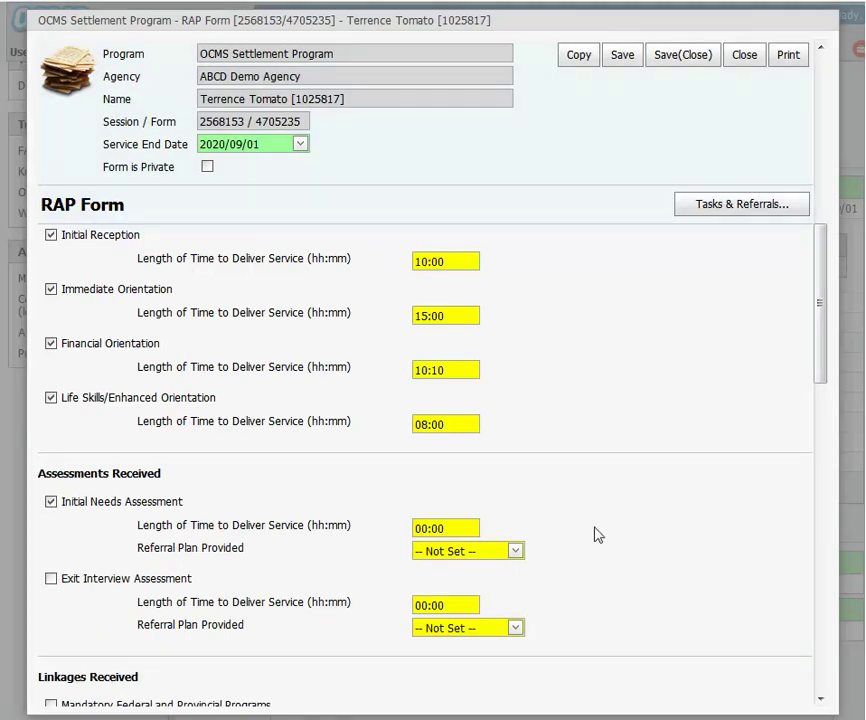
{"action": "scroll", "coordinate": [594, 535], "scroll_direction": "down", "scroll_amount": 1}
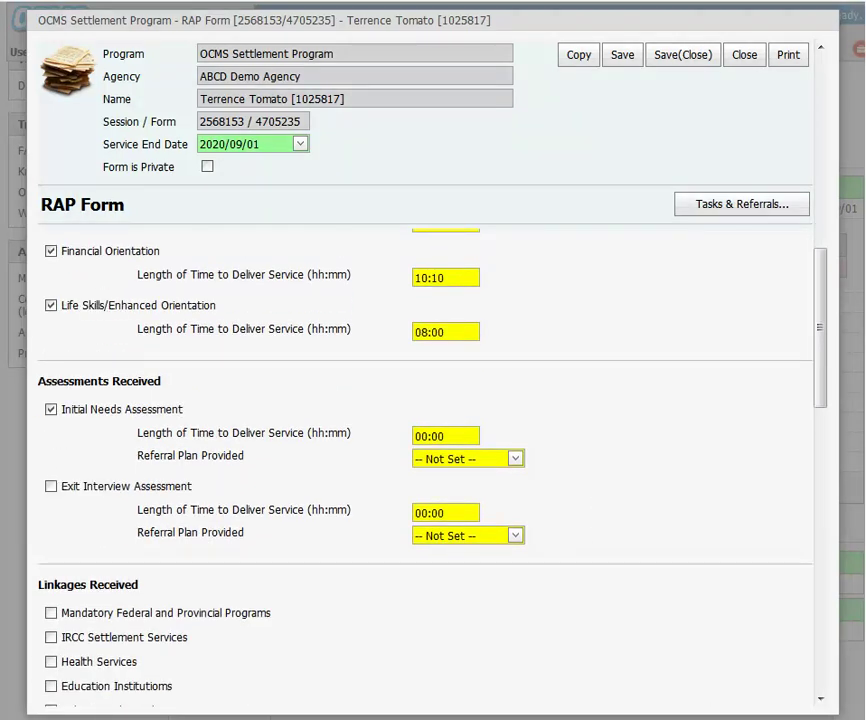
{"action": "left_click", "coordinate": [422, 436]}
{"action": "type", "text": "14"}
{"action": "left_click", "coordinate": [515, 459]}
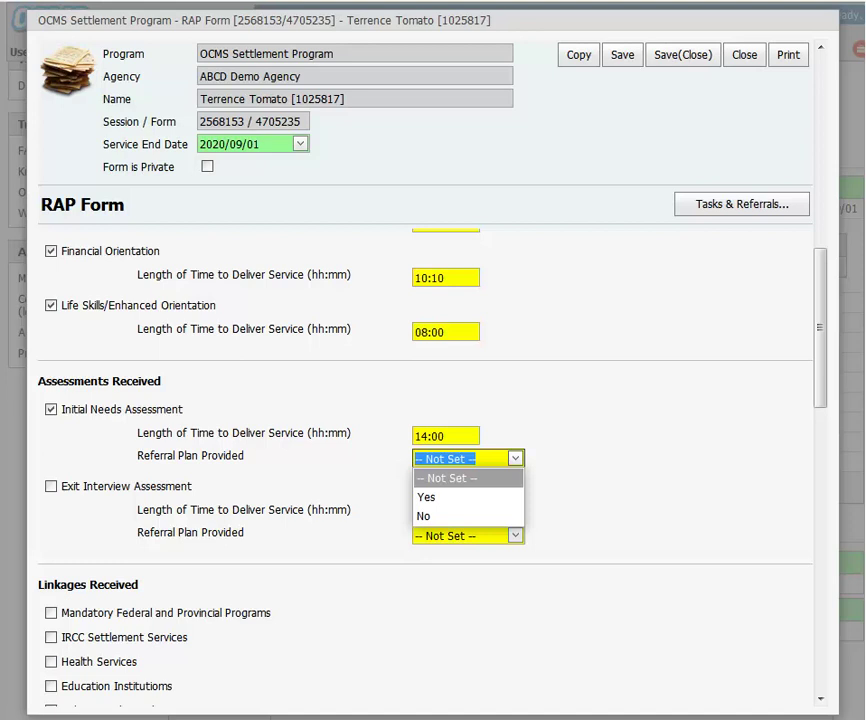
{"action": "left_click", "coordinate": [427, 497]}
{"action": "left_click", "coordinate": [488, 560]}
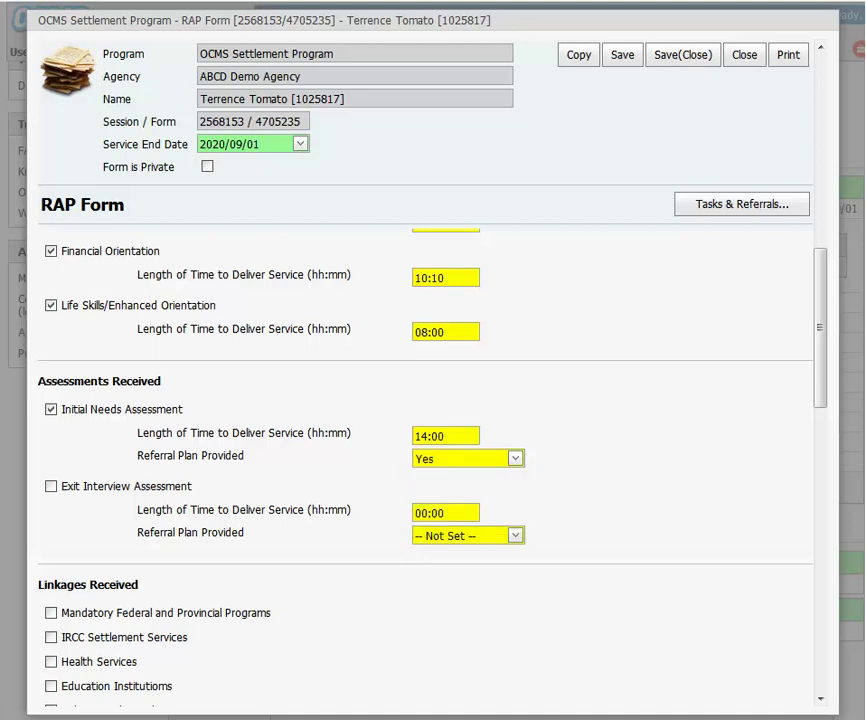
Mark the Mandatory Federal and Provincial Programs linkage with a delivery time of 05:00 and IRCC Settlement Services with 02:00.
{"action": "scroll", "coordinate": [628, 477], "scroll_direction": "down", "scroll_amount": 3}
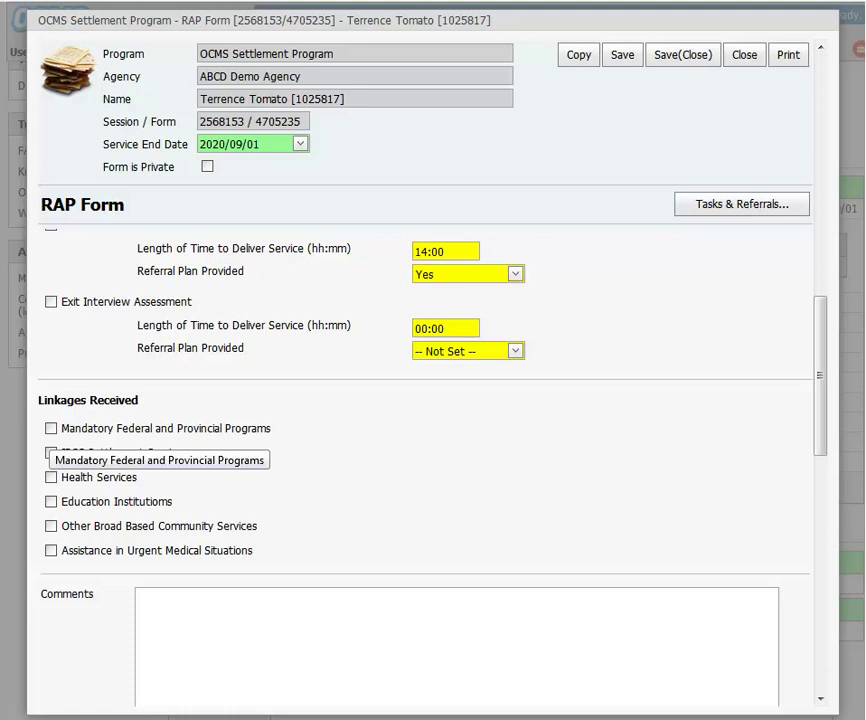
{"action": "left_click", "coordinate": [51, 428]}
{"action": "left_click", "coordinate": [432, 455]}
{"action": "type", "text": "05:00"}
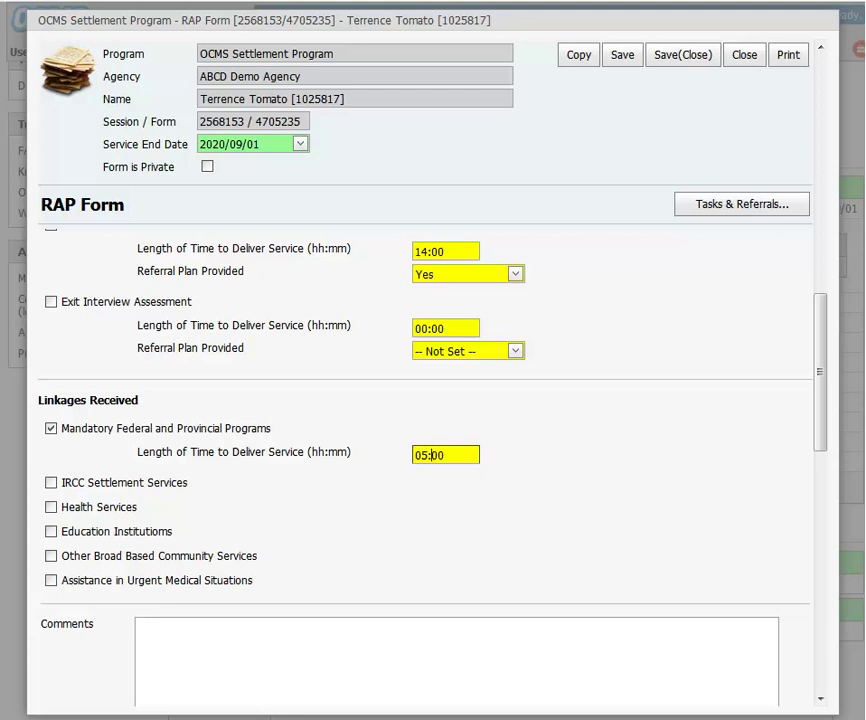
{"action": "left_click", "coordinate": [51, 483]}
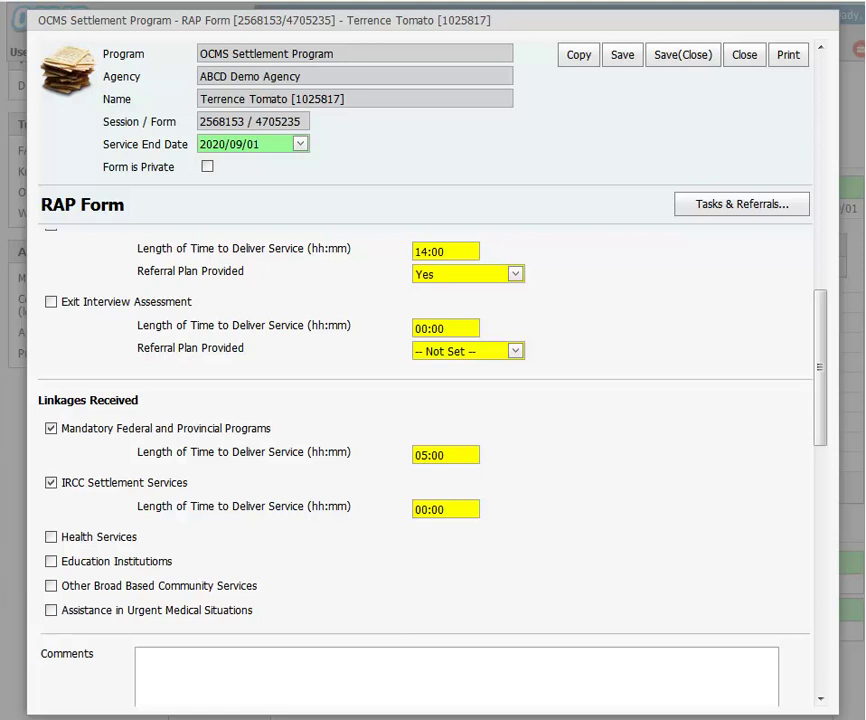
{"action": "left_click", "coordinate": [419, 509]}
{"action": "type", "text": "02"}
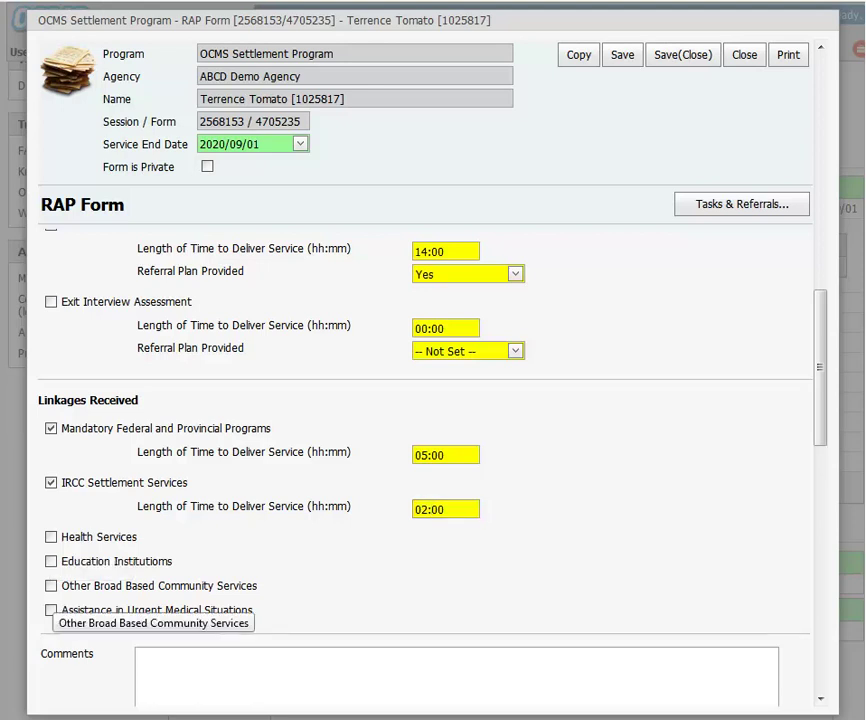
Mark the Other Broad Based Community Services linkage as received, with a delivery time of 02:00.
{"action": "left_click", "coordinate": [51, 586]}
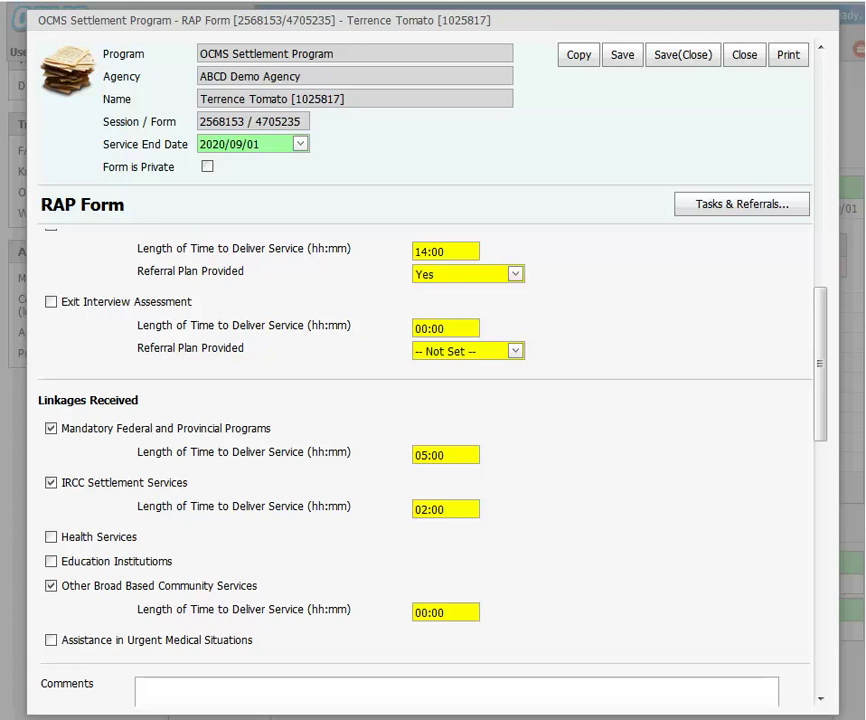
{"action": "left_click", "coordinate": [429, 612]}
{"action": "type", "text": "02"}
Look over the Comments field and the Newcomer Children and Interpretation/Translation tables under Client Support Services Received.
{"action": "scroll", "coordinate": [562, 606], "scroll_direction": "down", "scroll_amount": 3}
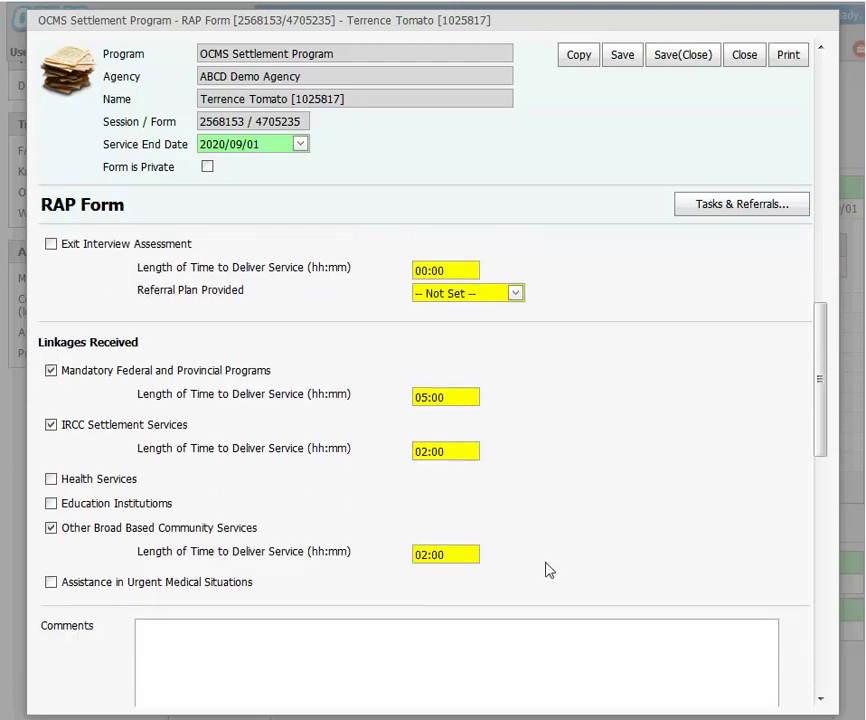
{"action": "scroll", "coordinate": [742, 494], "scroll_direction": "down", "scroll_amount": 4}
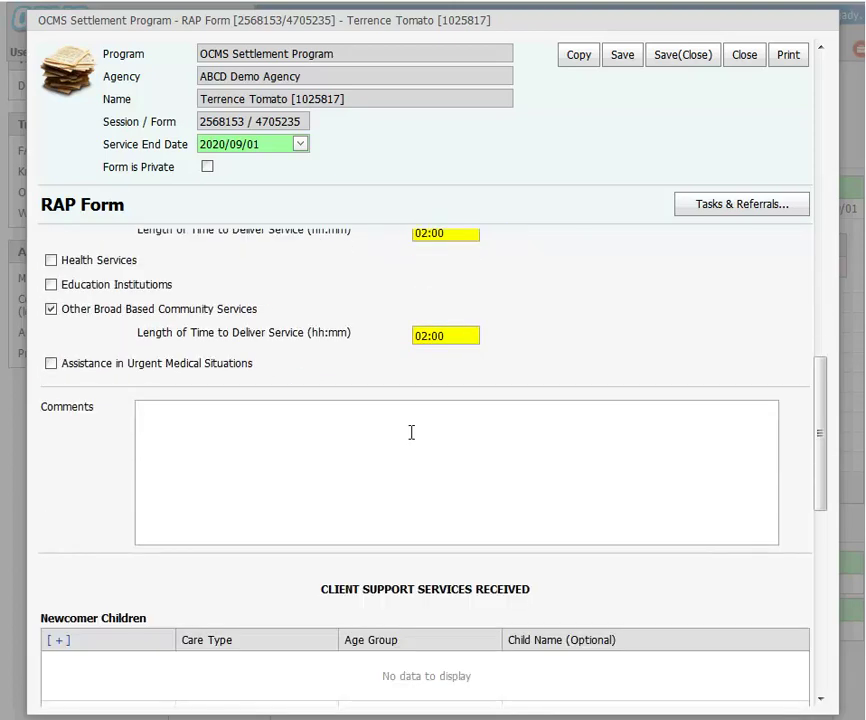
{"action": "left_click", "coordinate": [309, 437]}
{"action": "scroll", "coordinate": [309, 438], "scroll_direction": "down", "scroll_amount": 2}
{"action": "scroll", "coordinate": [309, 437], "scroll_direction": "down", "scroll_amount": 5}
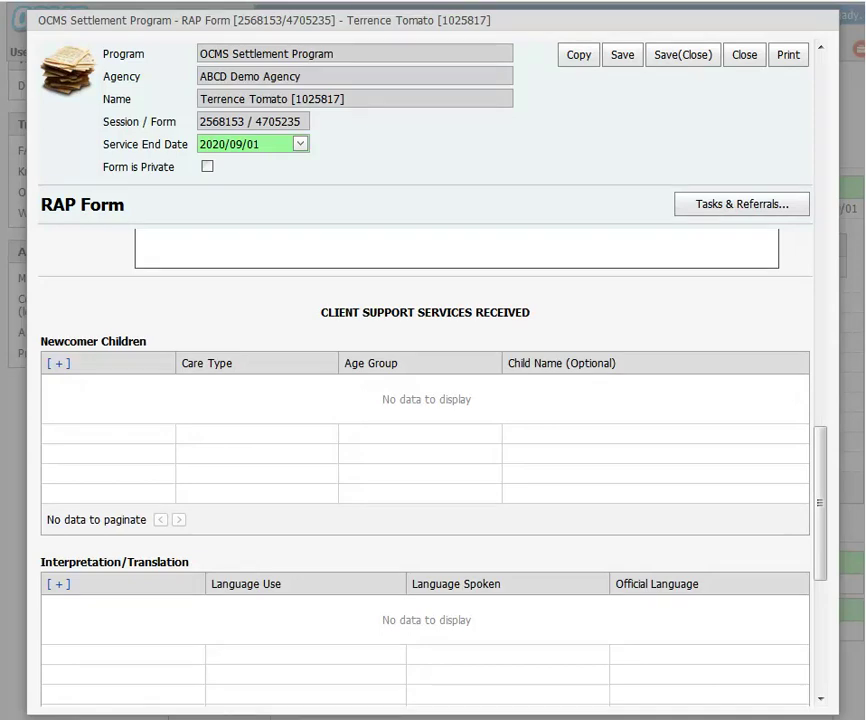
{"action": "scroll", "coordinate": [106, 381], "scroll_direction": "up", "scroll_amount": 5}
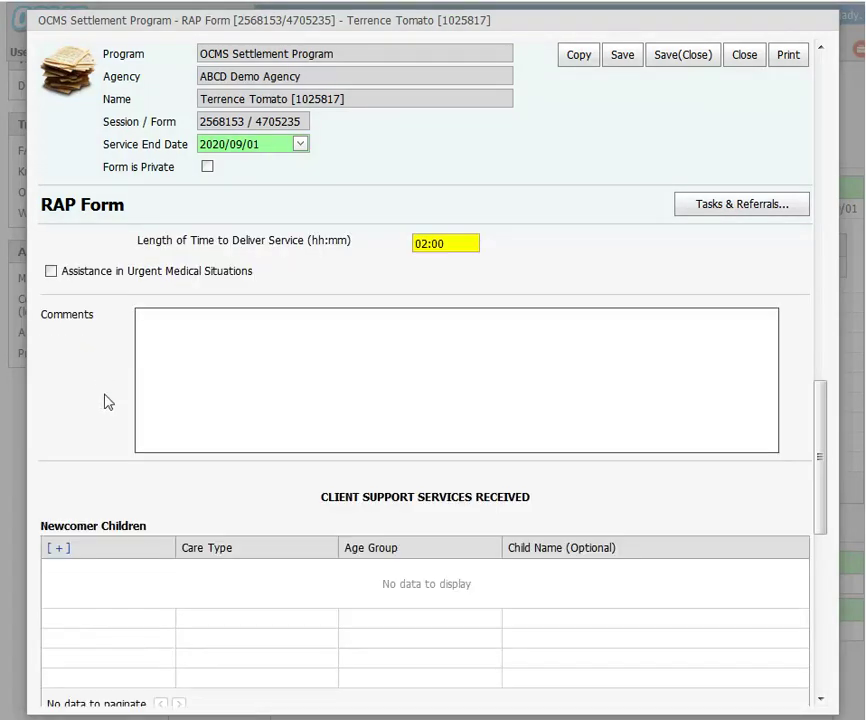